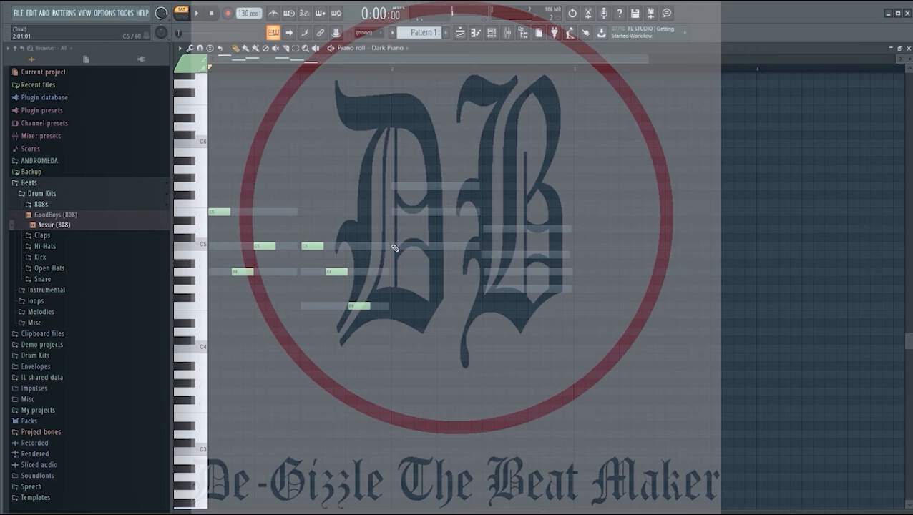
- Place C5, G5, E5, D5, B4 and G4 notes in bar 2 of the Dark Piano melody and play it
{"action": "left_click", "coordinate": [395, 247]}
{"action": "left_click", "coordinate": [422, 186]}
{"action": "left_click", "coordinate": [443, 211]}
{"action": "left_click", "coordinate": [557, 287]}
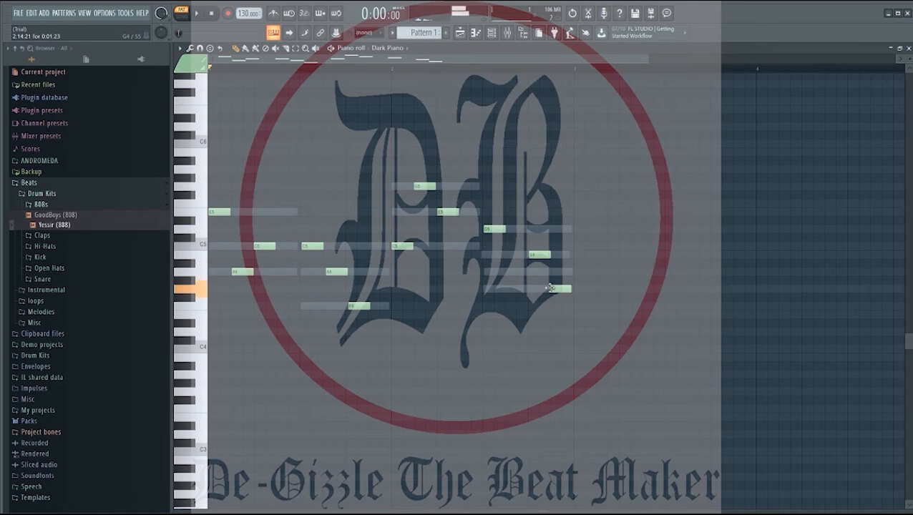
{"action": "key", "text": "space"}
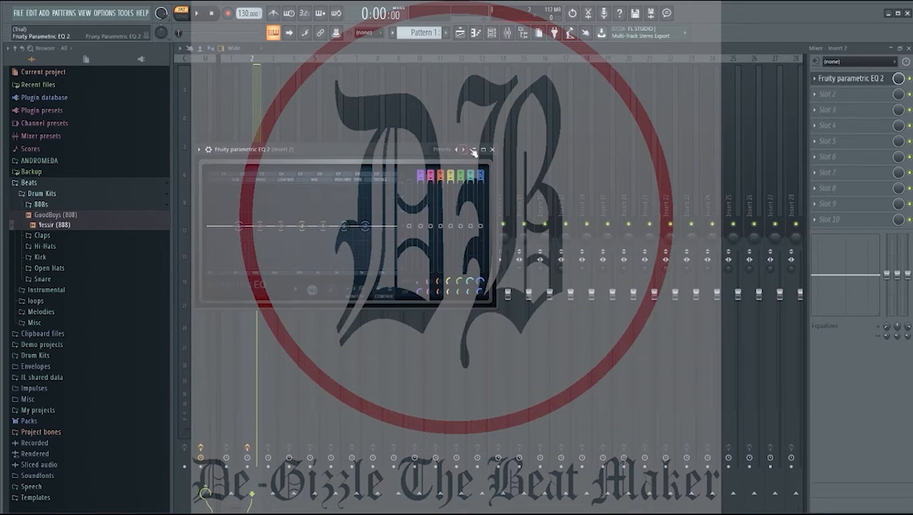
- During playback, shape the Insert 2 Fruity parametric EQ 2 curve with reduced lows and highs and a low-mid boost
{"action": "key", "text": "space"}
{"action": "left_click_drag", "start_coordinate": [280, 218], "coordinate": [281, 214]}
{"action": "left_click_drag", "start_coordinate": [302, 226], "coordinate": [303, 232]}
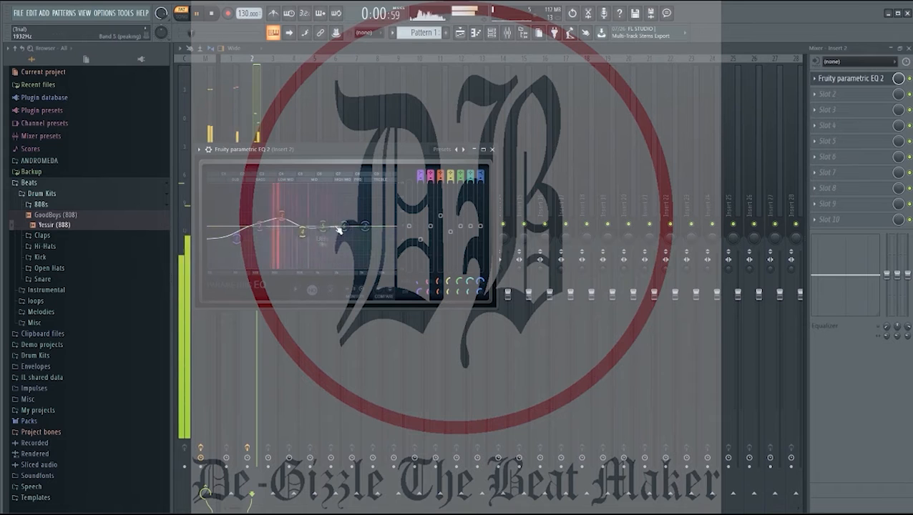
{"action": "mouse_move", "coordinate": [365, 226]}
{"action": "left_mouse_down"}
{"action": "mouse_move", "coordinate": [337, 250]}
{"action": "mouse_move", "coordinate": [341, 212]}
{"action": "mouse_move", "coordinate": [320, 229]}
{"action": "left_mouse_up"}
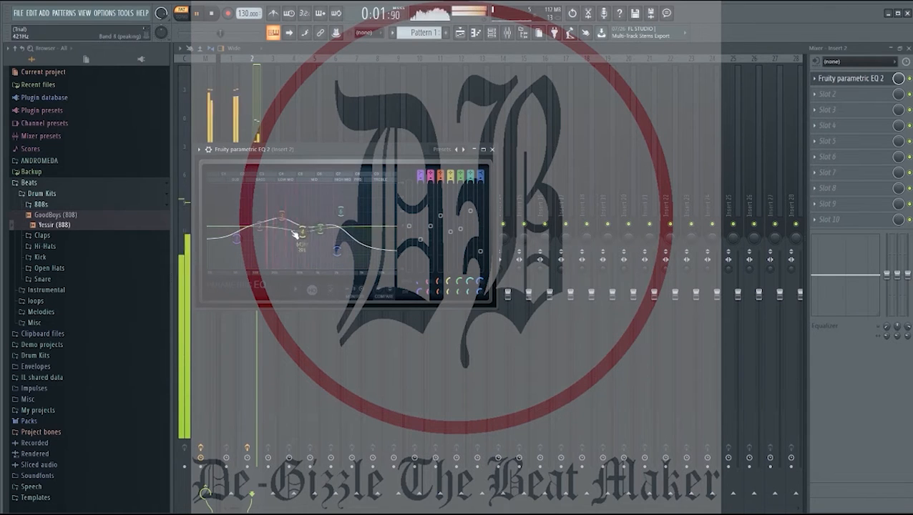
{"action": "left_click_drag", "start_coordinate": [260, 225], "coordinate": [283, 212]}
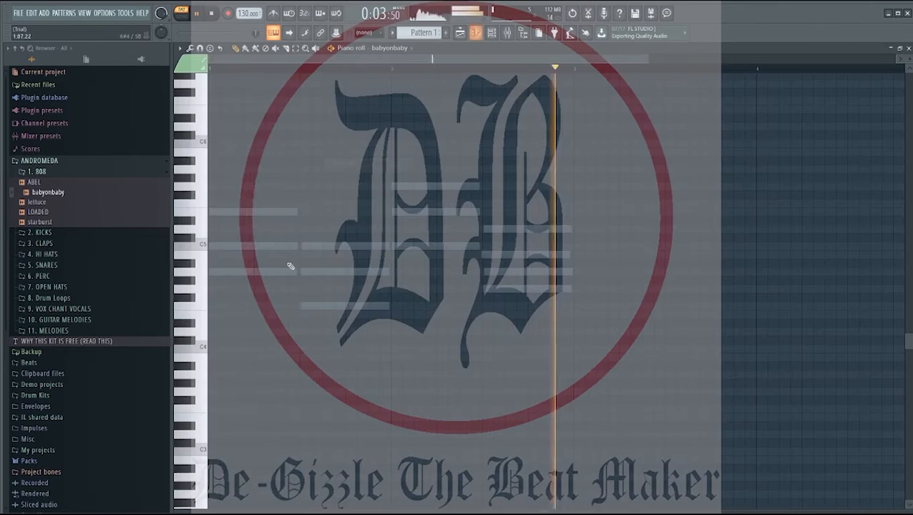
- Place a C5 note in bar 1 of the babyonbaby 808 pattern, over the ghosted melody notes
{"action": "left_click", "coordinate": [252, 246]}
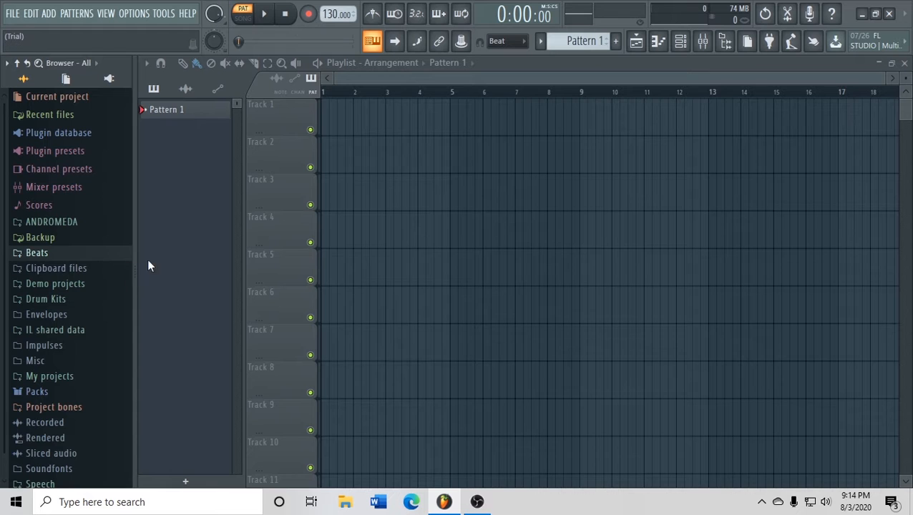
- Examine the Geesh sample and the other 808s in the Drum Kits folder of Beats, then collapse the folder
{"action": "left_click", "coordinate": [110, 255]}
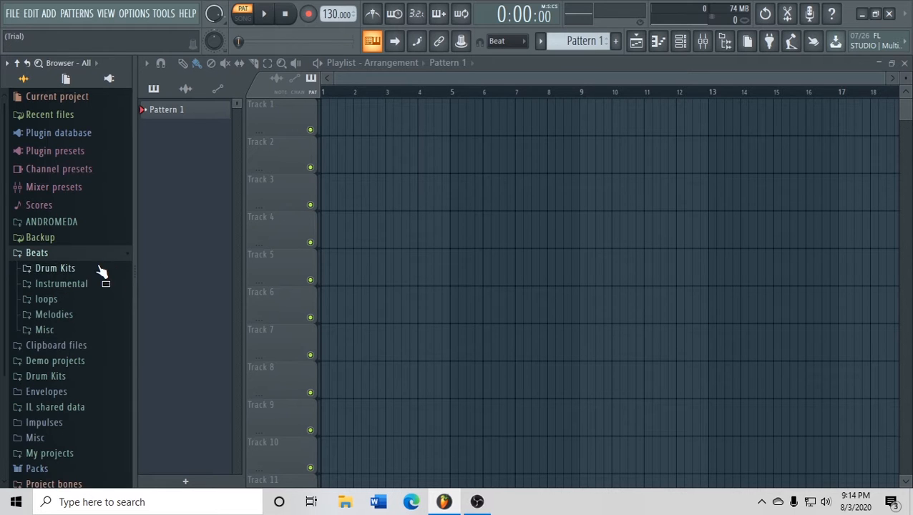
{"action": "left_click", "coordinate": [100, 270]}
{"action": "left_click", "coordinate": [89, 286]}
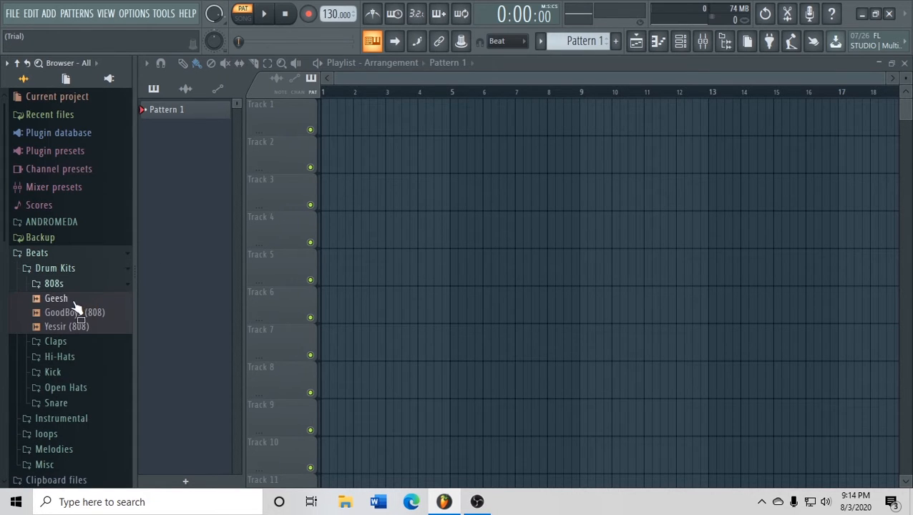
{"action": "left_click_drag", "start_coordinate": [63, 299], "coordinate": [51, 308]}
{"action": "left_click_drag", "start_coordinate": [51, 306], "coordinate": [77, 304]}
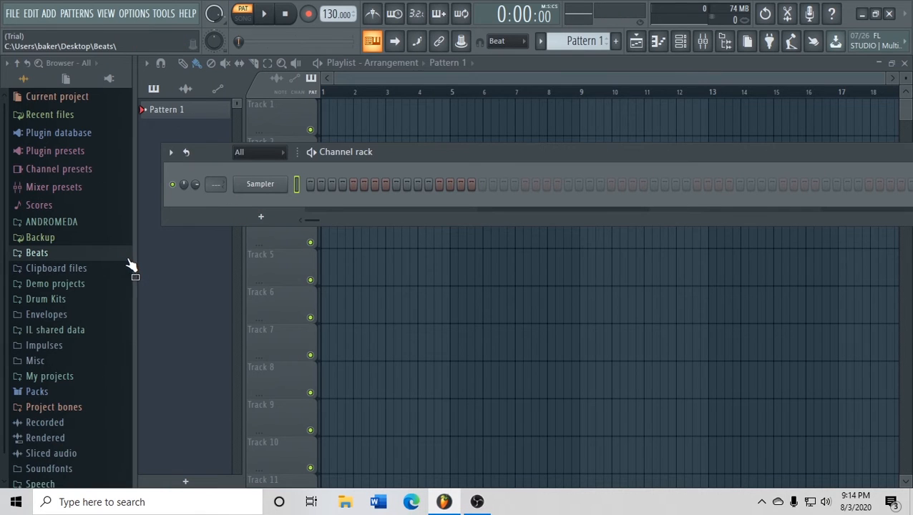
{"action": "left_click", "coordinate": [126, 258]}
{"action": "left_click", "coordinate": [115, 271]}
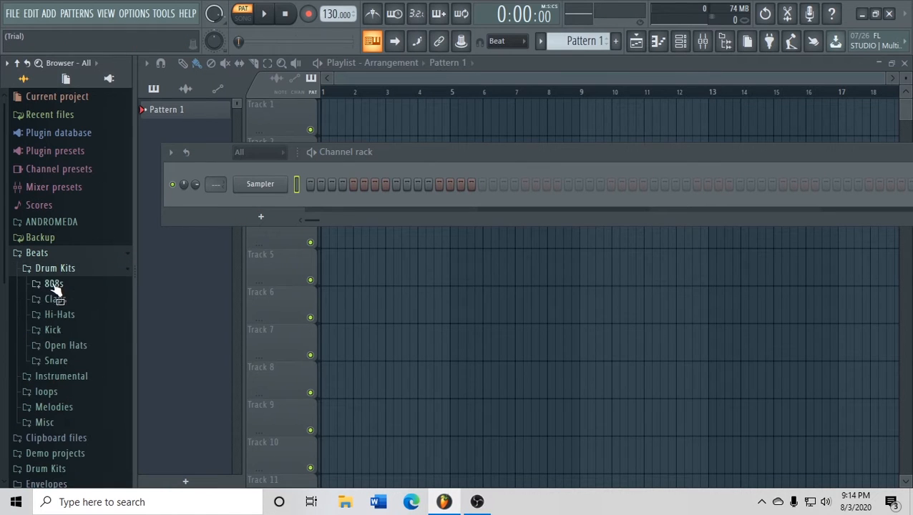
{"action": "left_click", "coordinate": [127, 255]}
- Add a new Sytrus channel and lower its master pitch
{"action": "left_click", "coordinate": [260, 216]}
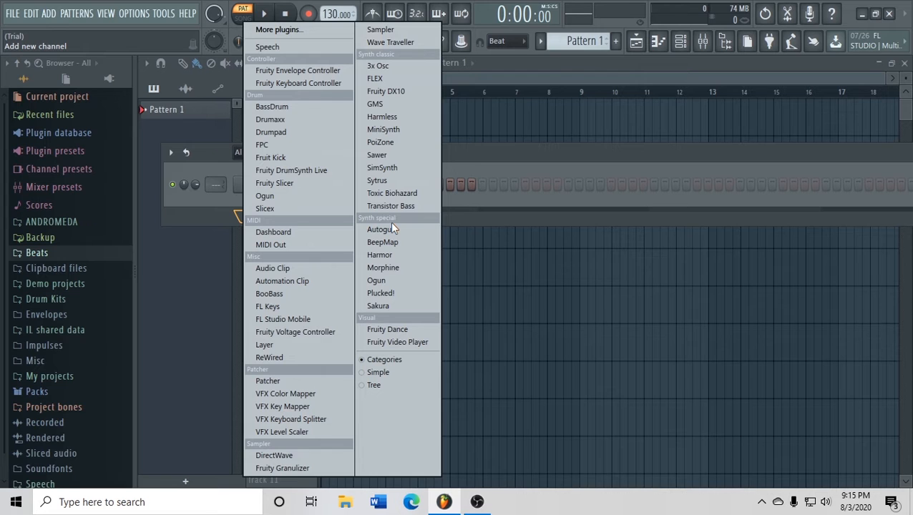
{"action": "left_click", "coordinate": [390, 228]}
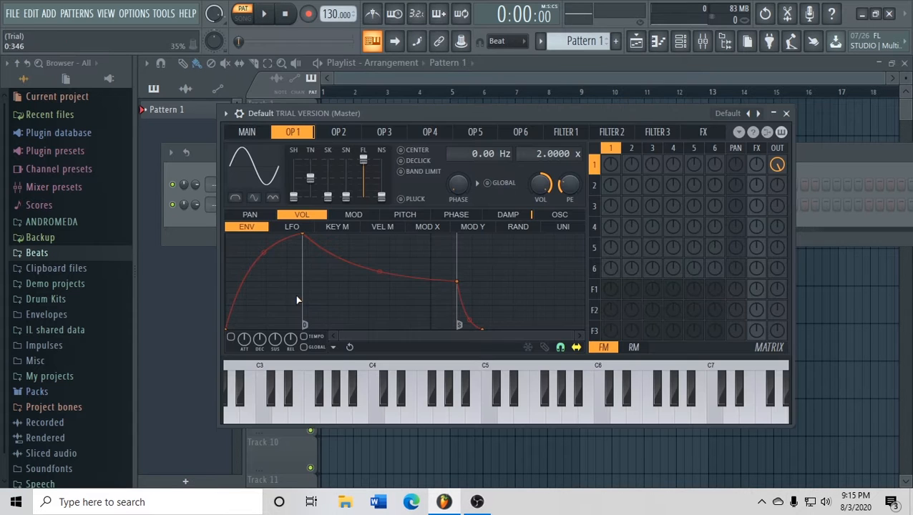
{"action": "left_click", "coordinate": [246, 132]}
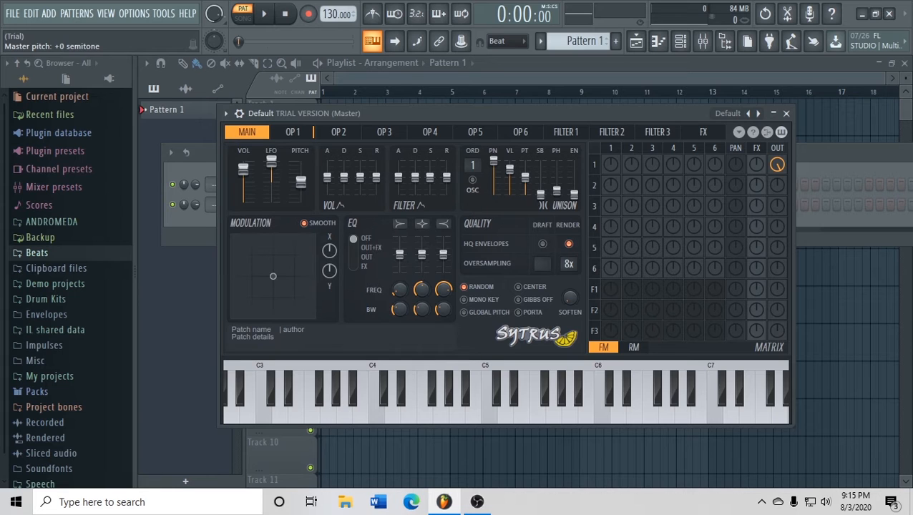
{"action": "left_click_drag", "start_coordinate": [306, 181], "coordinate": [306, 209]}
- Raise the first point of Operator 1's volume envelope to 100% and delete the second point
{"action": "left_click", "coordinate": [293, 133]}
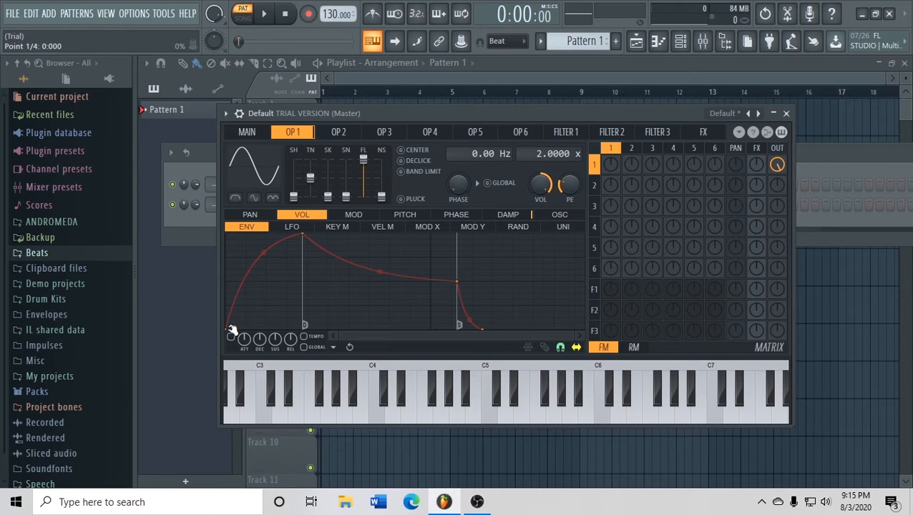
{"action": "left_click_drag", "start_coordinate": [227, 329], "coordinate": [212, 169]}
{"action": "right_click", "coordinate": [303, 235]}
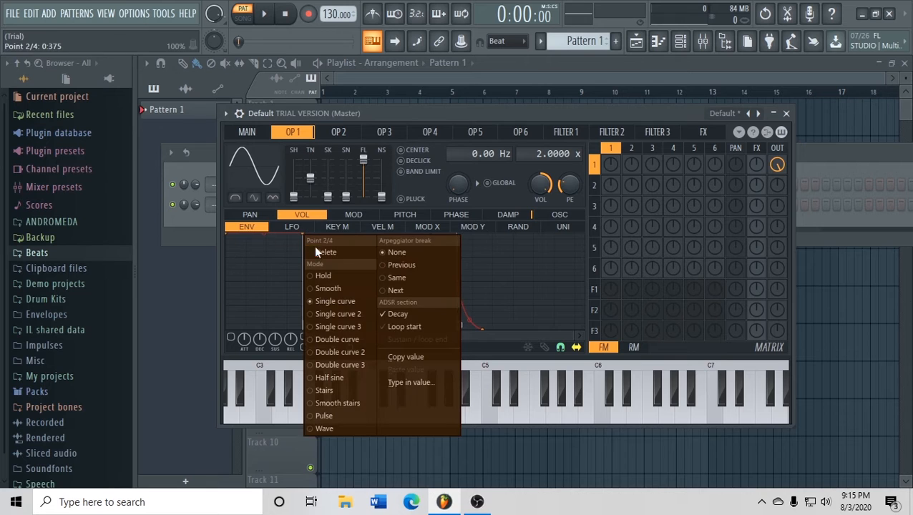
{"action": "left_click", "coordinate": [336, 252]}
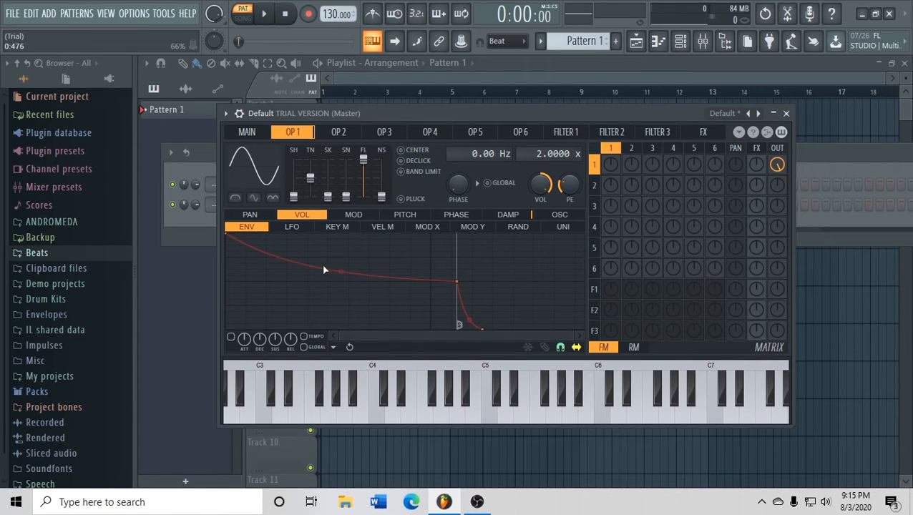
- Delete the last point of Operator 1's volume envelope and reshape the remaining curve into a steep decay to zero
{"action": "right_click", "coordinate": [482, 330]}
{"action": "left_click", "coordinate": [508, 294]}
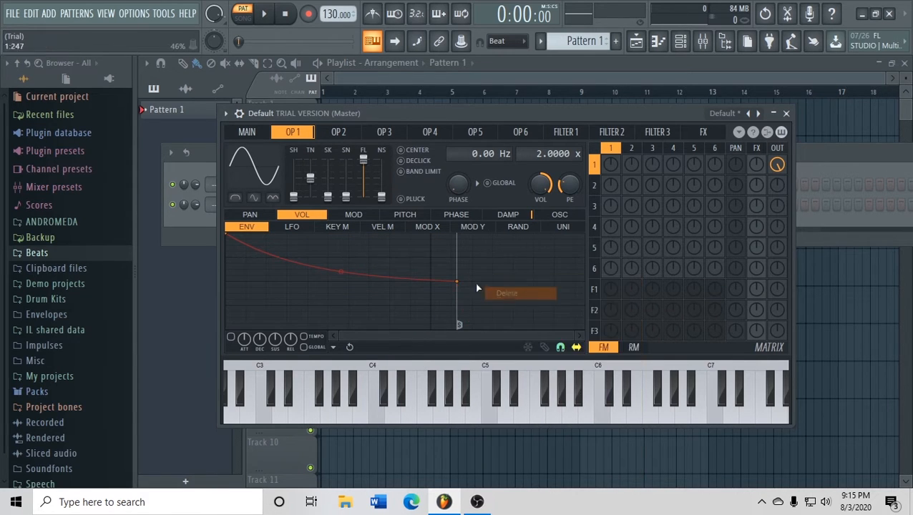
{"action": "left_click_drag", "start_coordinate": [460, 281], "coordinate": [452, 327]}
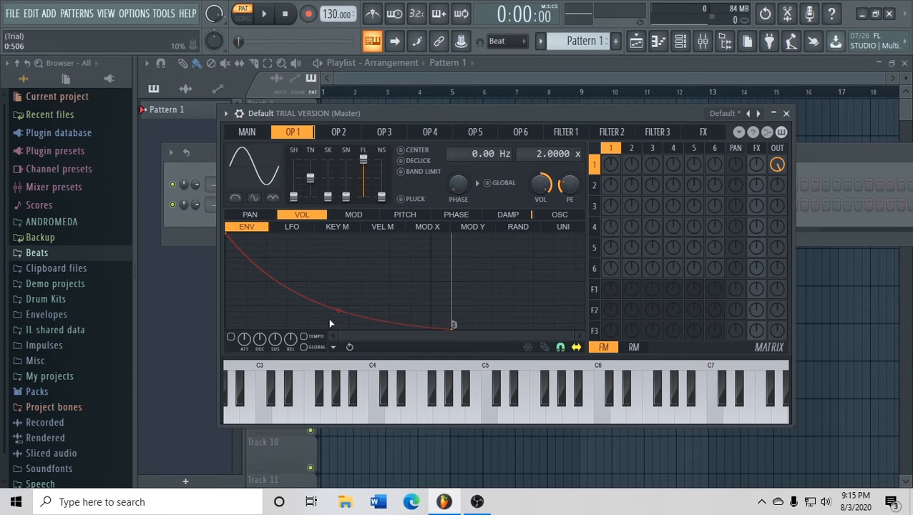
{"action": "left_click_drag", "start_coordinate": [338, 309], "coordinate": [338, 327]}
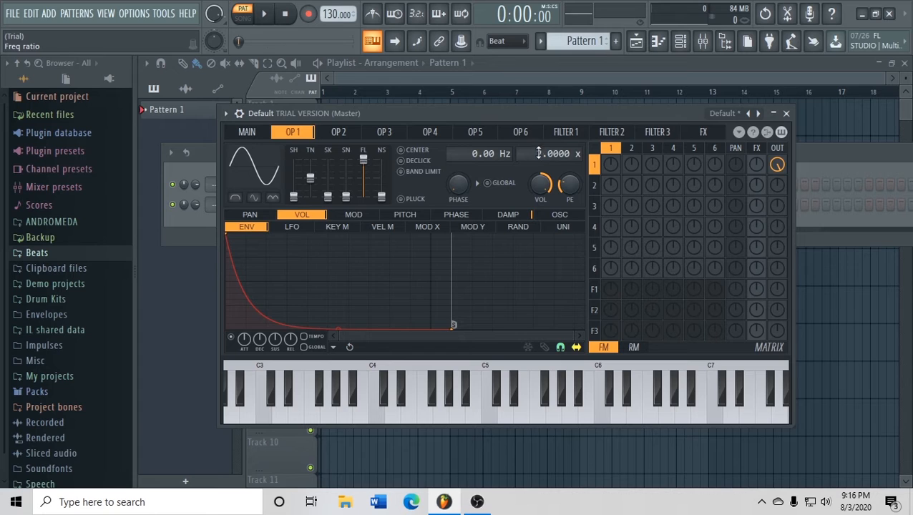
- Set Operator 1's frequency ratio to 0.5000x and audition the sound on C5
{"action": "left_click_drag", "start_coordinate": [539, 154], "coordinate": [539, 159]}
{"action": "left_click_drag", "start_coordinate": [555, 159], "coordinate": [555, 153]}
{"action": "key", "text": "z"}
{"action": "key", "text": "z"}
{"action": "key", "text": "z"}
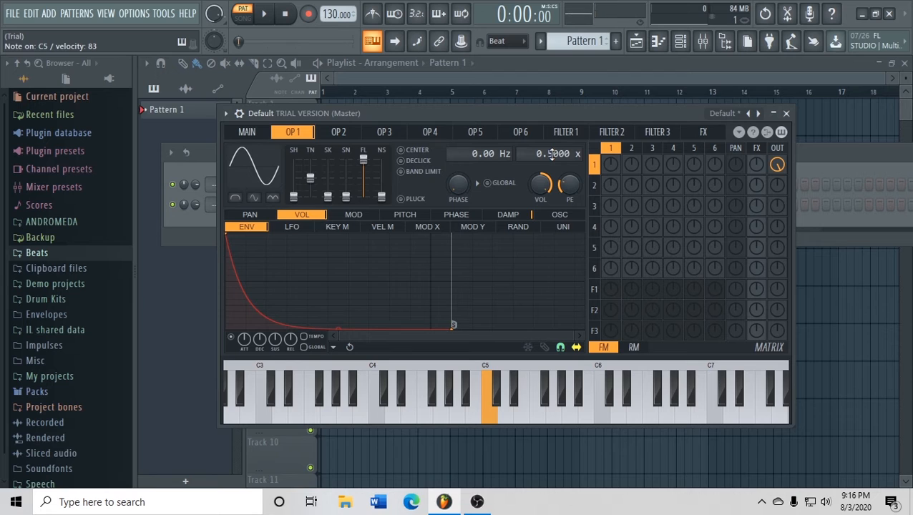
{"action": "key", "text": "z"}
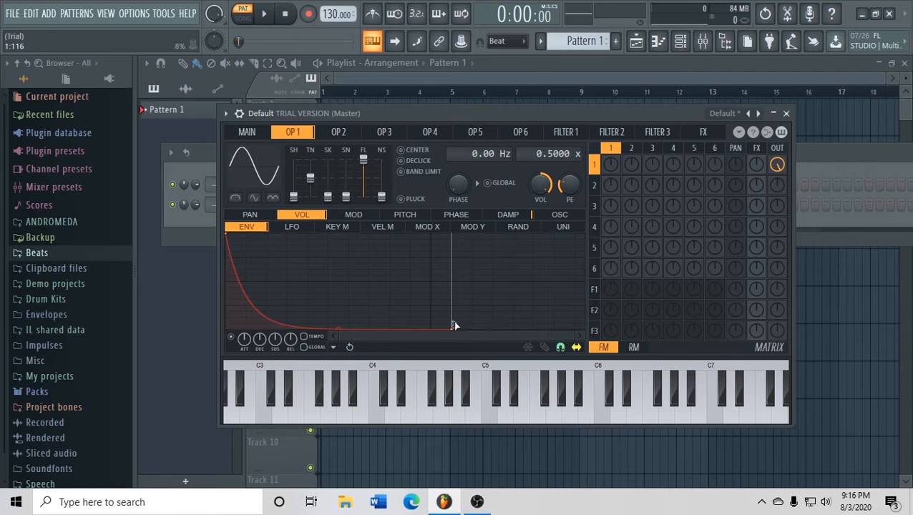
- Ease the tension of Operator 1's volume decay curve and shift its end point slightly later
{"action": "left_click_drag", "start_coordinate": [340, 329], "coordinate": [339, 308]}
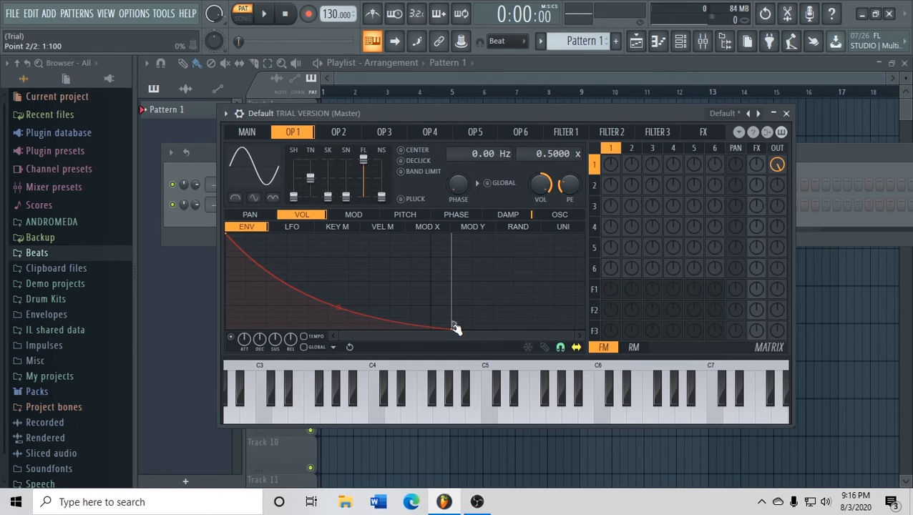
{"action": "left_click_drag", "start_coordinate": [453, 326], "coordinate": [509, 332]}
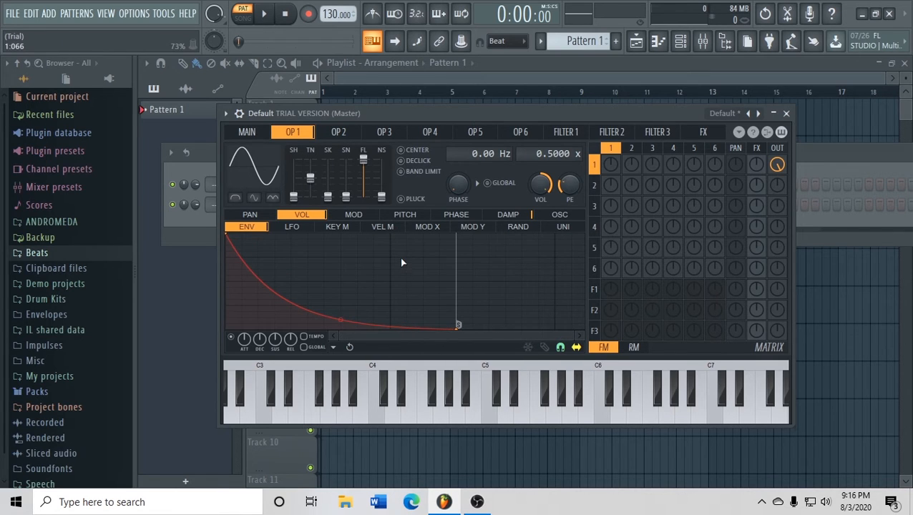
- Raise the start of Operator 1's pitch envelope to 100% and delete its second and last points
{"action": "left_click", "coordinate": [406, 216]}
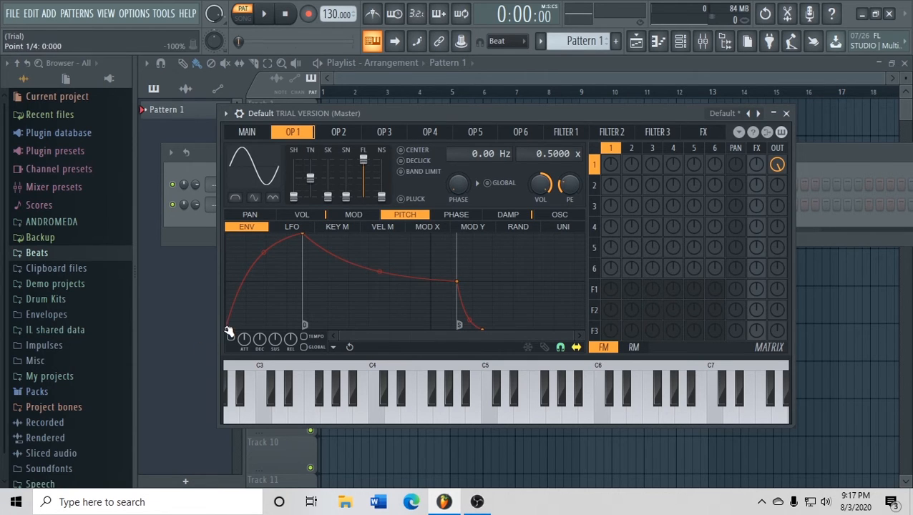
{"action": "left_click_drag", "start_coordinate": [229, 327], "coordinate": [197, 204]}
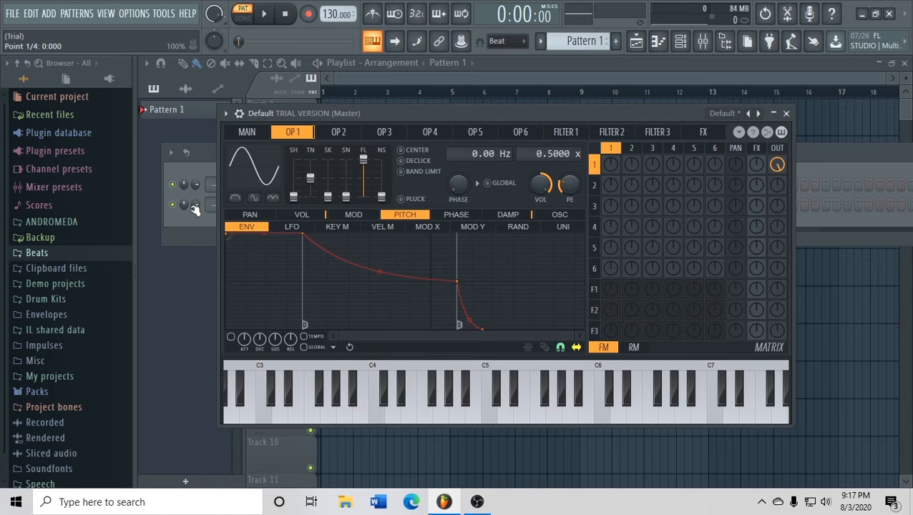
{"action": "right_click", "coordinate": [301, 239]}
{"action": "left_click", "coordinate": [336, 252]}
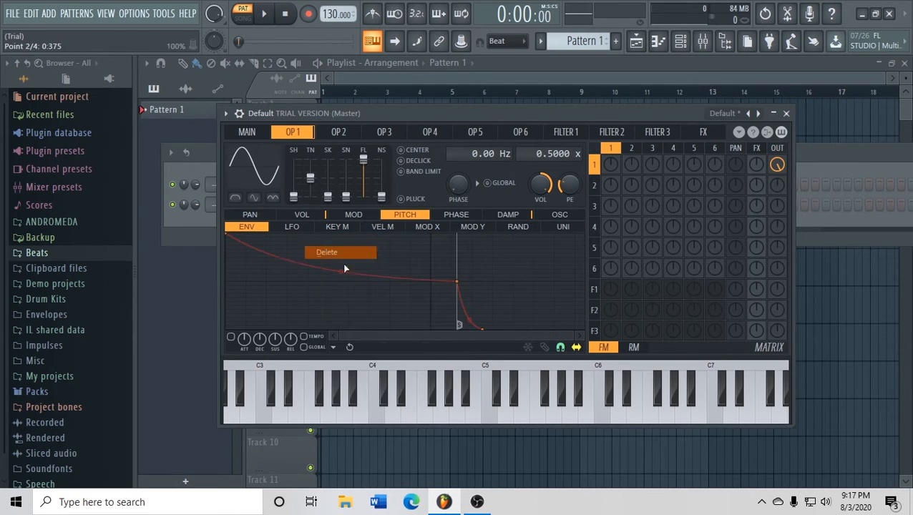
{"action": "right_click", "coordinate": [483, 328]}
{"action": "left_click", "coordinate": [522, 289]}
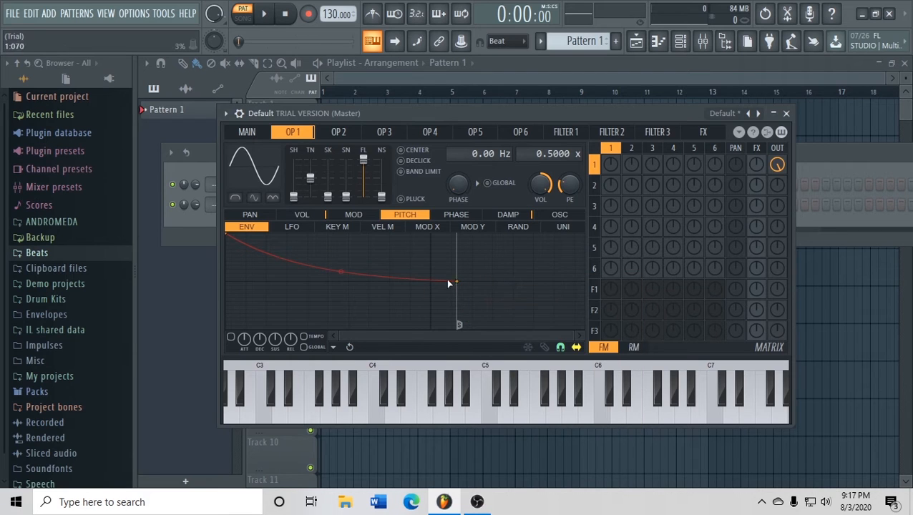
- Shorten Operator 1's pitch envelope to a very quick drop to the centre line and audition it on C5
{"action": "left_click_drag", "start_coordinate": [457, 282], "coordinate": [246, 281]}
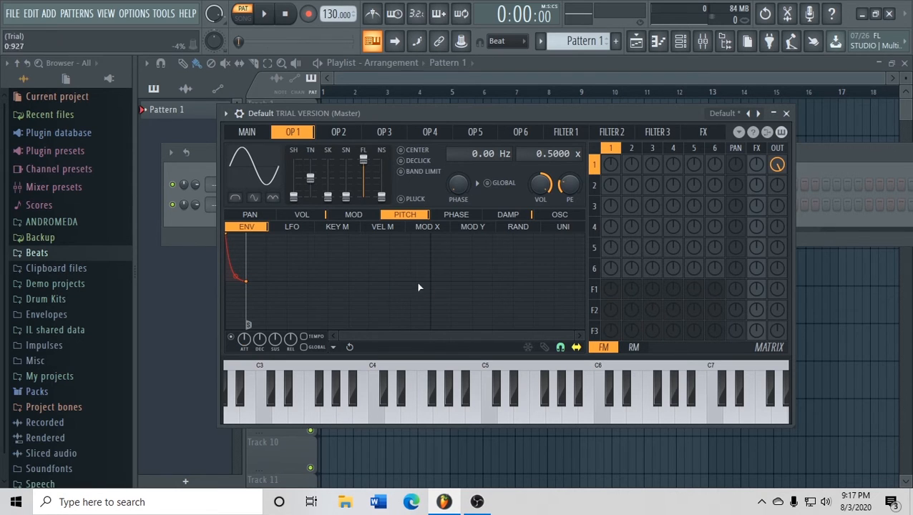
{"action": "mouse_move", "coordinate": [249, 284]}
{"action": "left_mouse_down"}
{"action": "mouse_move", "coordinate": [248, 330]}
{"action": "mouse_move", "coordinate": [250, 280]}
{"action": "mouse_move", "coordinate": [266, 281]}
{"action": "mouse_move", "coordinate": [245, 274]}
{"action": "left_mouse_up"}
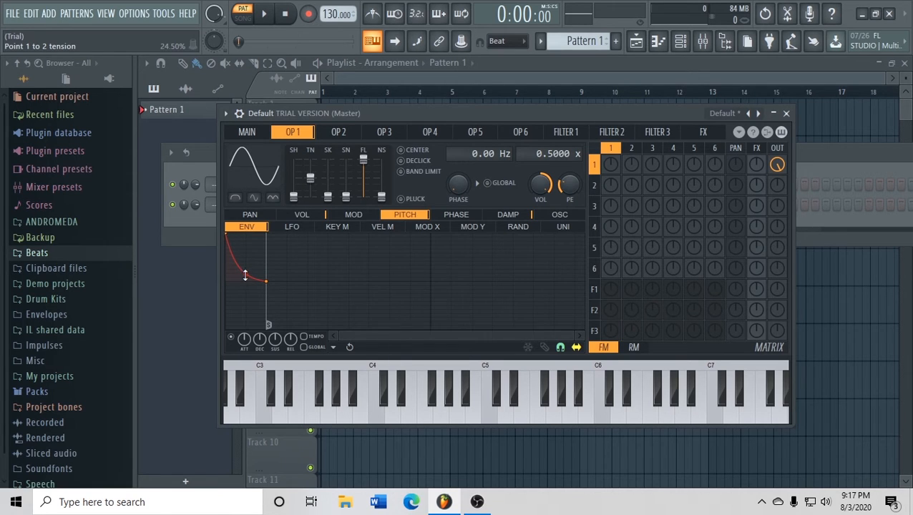
{"action": "key", "text": "z"}
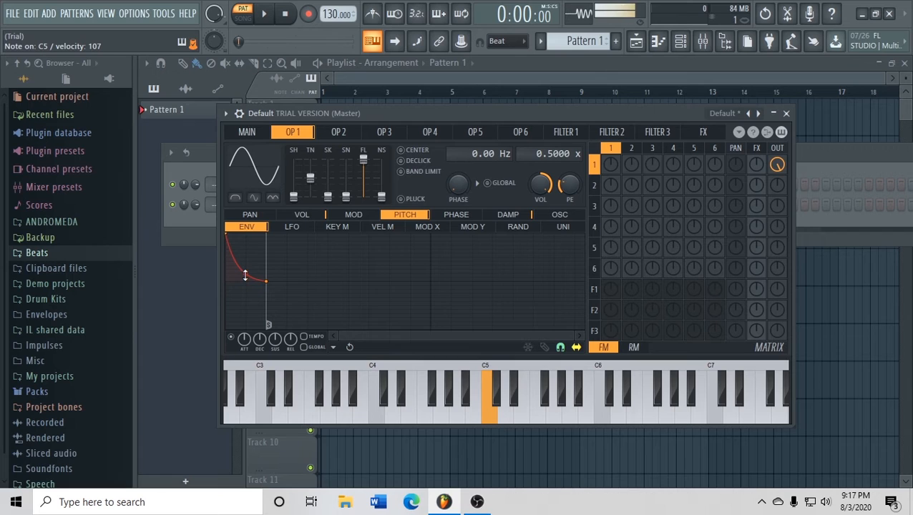
{"action": "left_click_drag", "start_coordinate": [267, 281], "coordinate": [248, 282]}
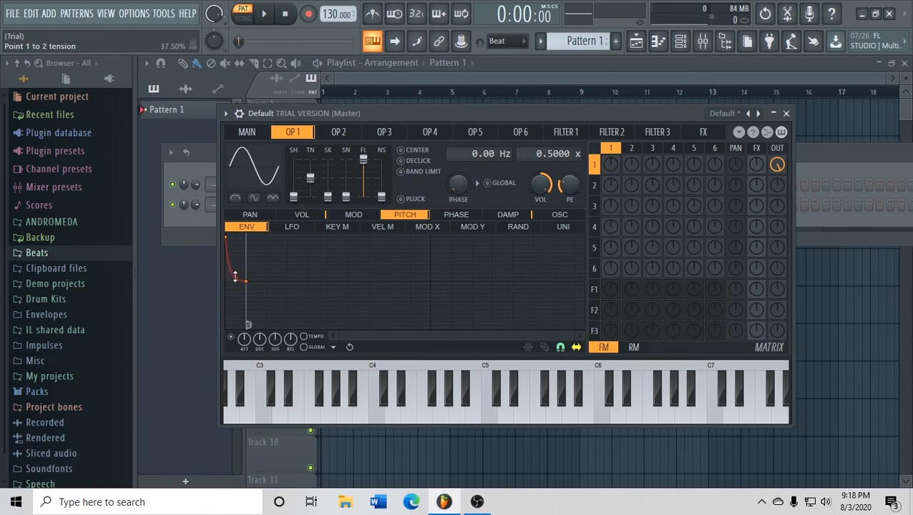
{"action": "key", "text": "z"}
{"action": "key", "text": "z"}
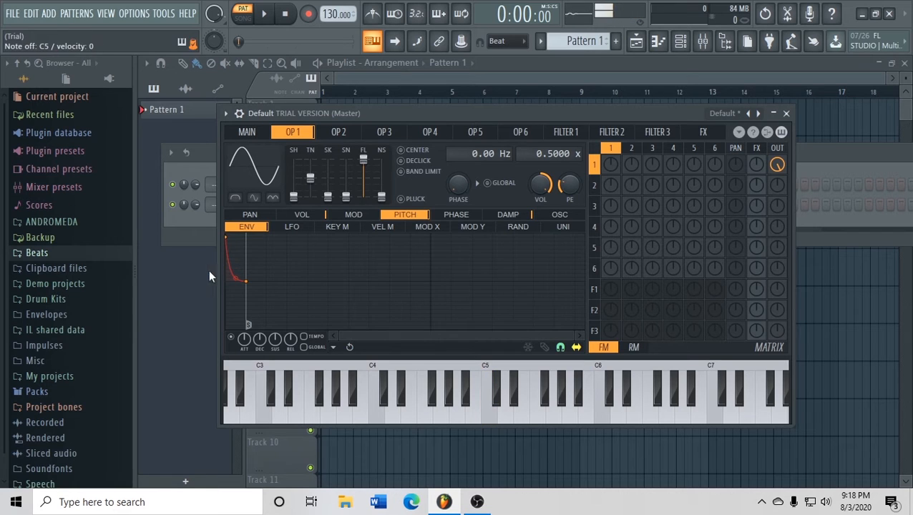
- Adjust the tension of the pitch envelope's decay curve and move its end point slightly later
{"action": "mouse_move", "coordinate": [226, 264]}
{"action": "left_mouse_down"}
{"action": "mouse_move", "coordinate": [230, 279]}
{"action": "mouse_move", "coordinate": [235, 257]}
{"action": "left_mouse_up"}
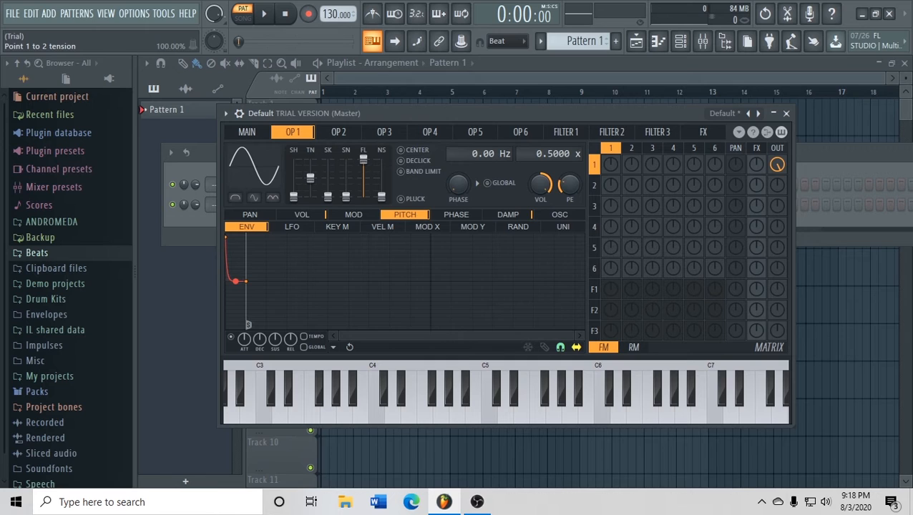
{"action": "left_click_drag", "start_coordinate": [234, 268], "coordinate": [235, 280]}
{"action": "left_click_drag", "start_coordinate": [245, 281], "coordinate": [261, 281]}
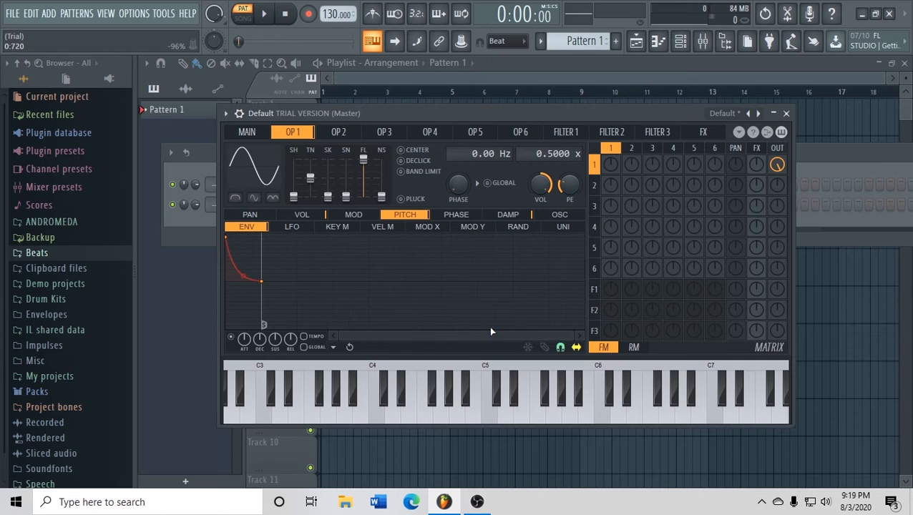
- Route Operator 1 through Filter 1 to the output in the matrix and set the filter type to Vanilla low pass
{"action": "left_click", "coordinate": [564, 132]}
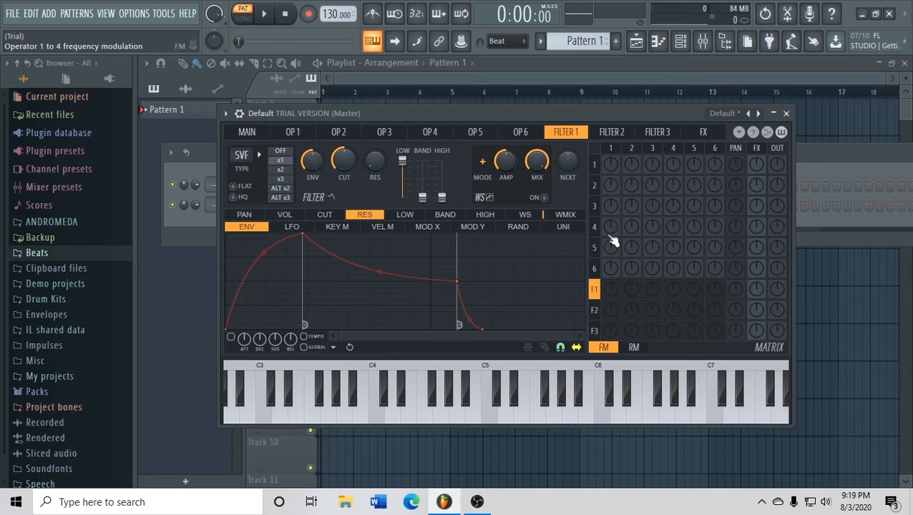
{"action": "left_click", "coordinate": [304, 137]}
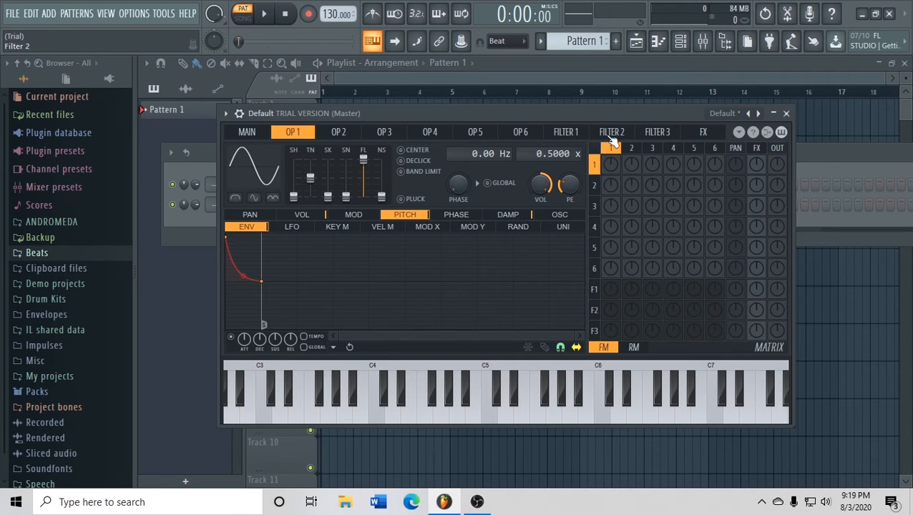
{"action": "left_click", "coordinate": [586, 135]}
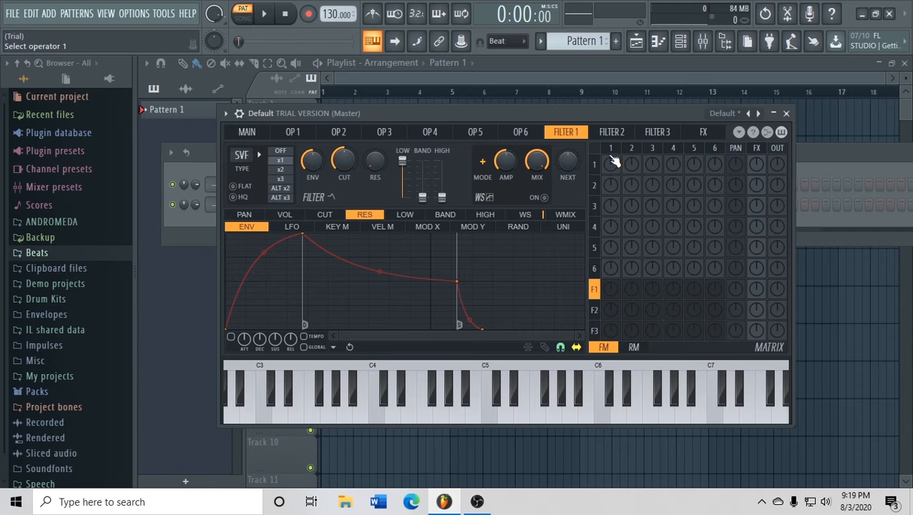
{"action": "mouse_move", "coordinate": [611, 288]}
{"action": "left_mouse_down"}
{"action": "mouse_move", "coordinate": [610, 300]}
{"action": "mouse_move", "coordinate": [608, 287]}
{"action": "left_mouse_up"}
{"action": "left_click_drag", "start_coordinate": [776, 295], "coordinate": [776, 276]}
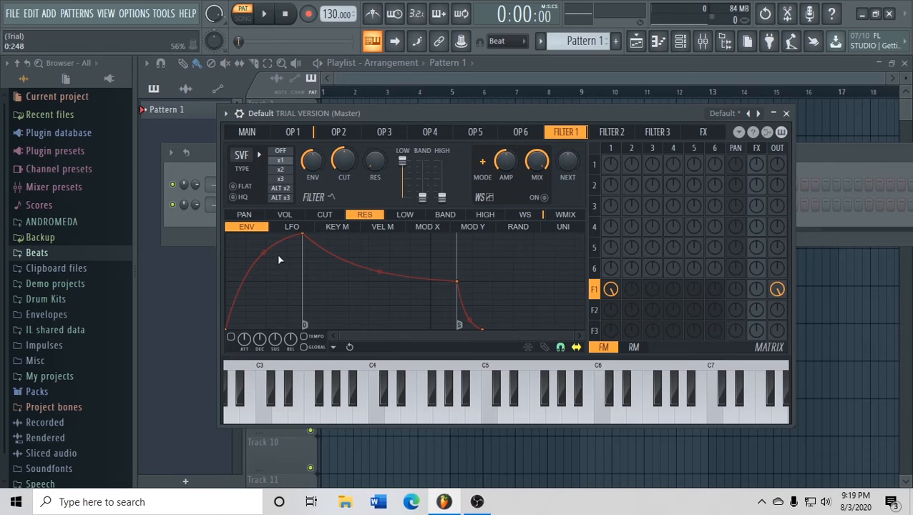
{"action": "left_click", "coordinate": [242, 155]}
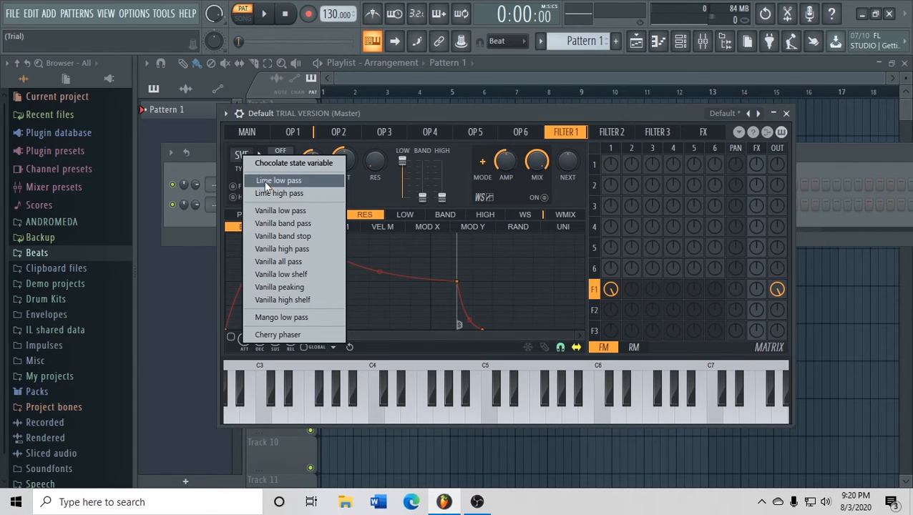
{"action": "left_click", "coordinate": [270, 208]}
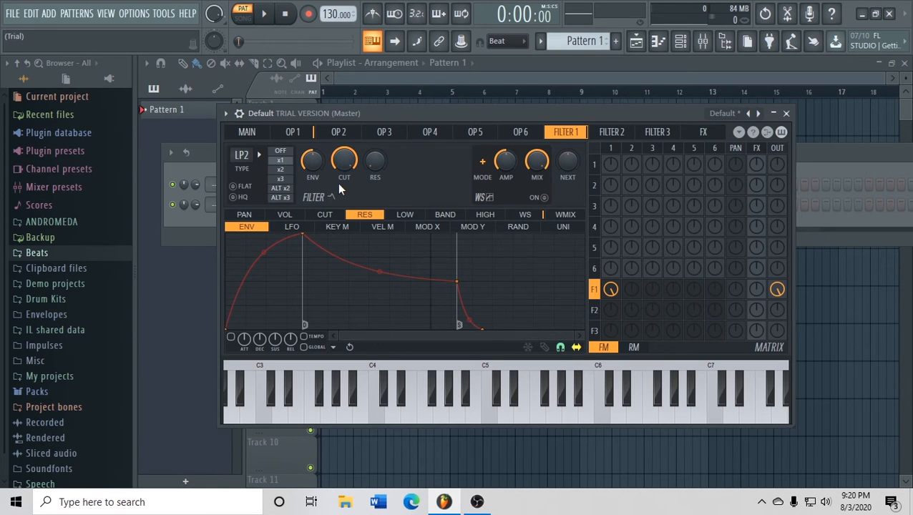
- Add Fruity parametric EQ 2 to the mixer's Master track and load its 40Hz + 18kHz cut preset
{"action": "left_click", "coordinate": [703, 41]}
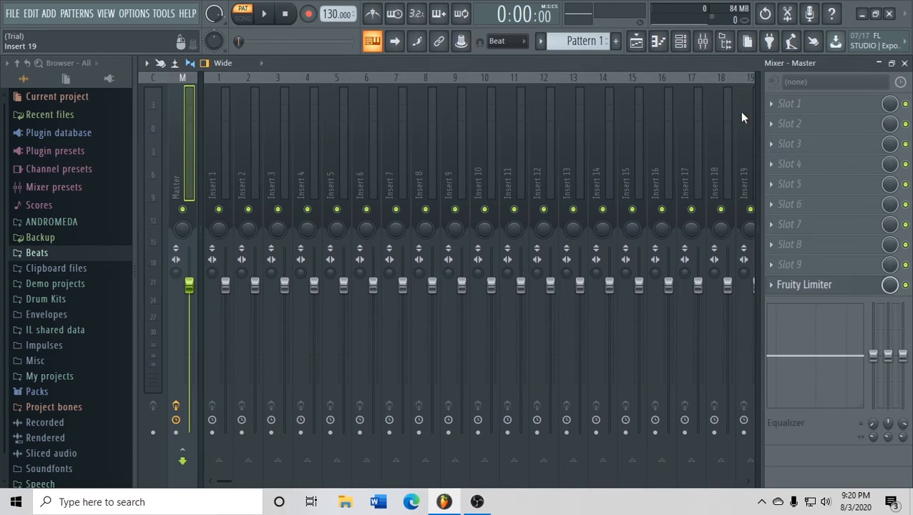
{"action": "left_click", "coordinate": [783, 101]}
{"action": "left_click", "coordinate": [520, 471]}
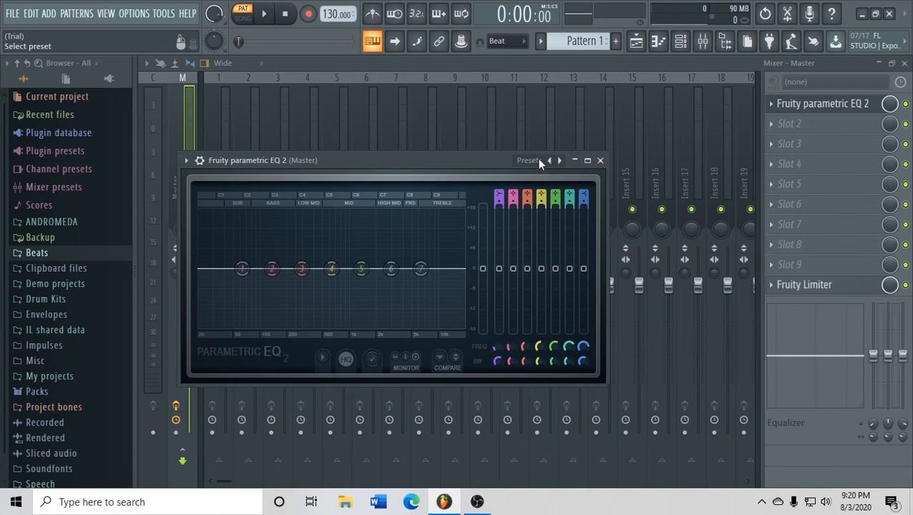
{"action": "left_click", "coordinate": [529, 161]}
{"action": "left_click", "coordinate": [583, 230]}
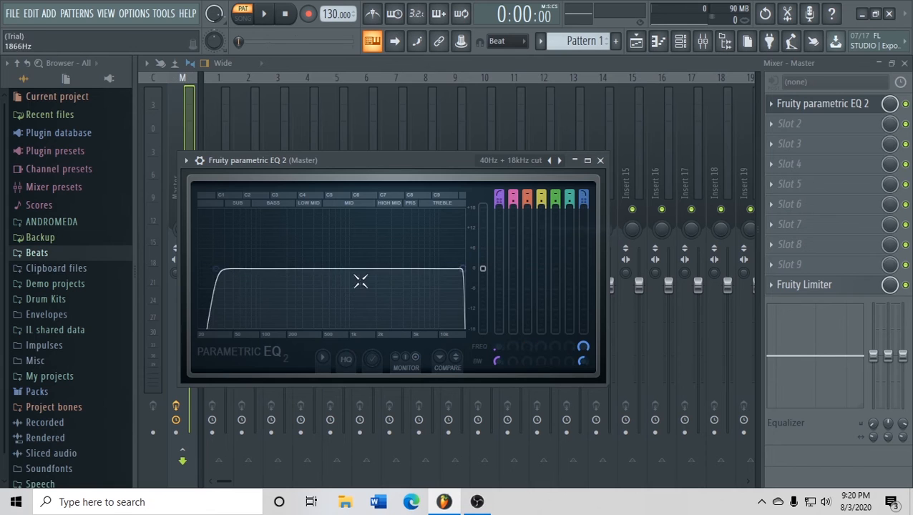
- Move the EQ's high-pass cutoff down to the lowest frequency and its low-pass cutoff down to about 501 Hz
{"action": "left_click_drag", "start_coordinate": [217, 270], "coordinate": [198, 271]}
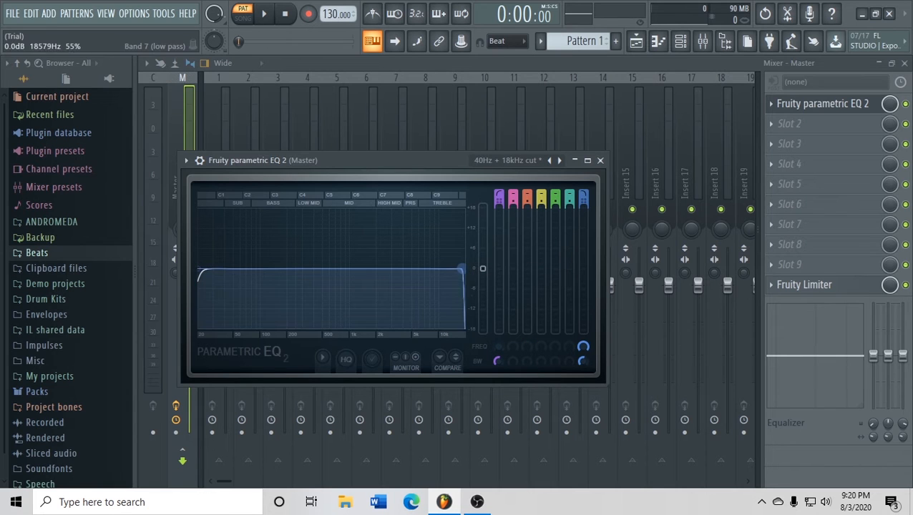
{"action": "left_click_drag", "start_coordinate": [461, 270], "coordinate": [453, 271]}
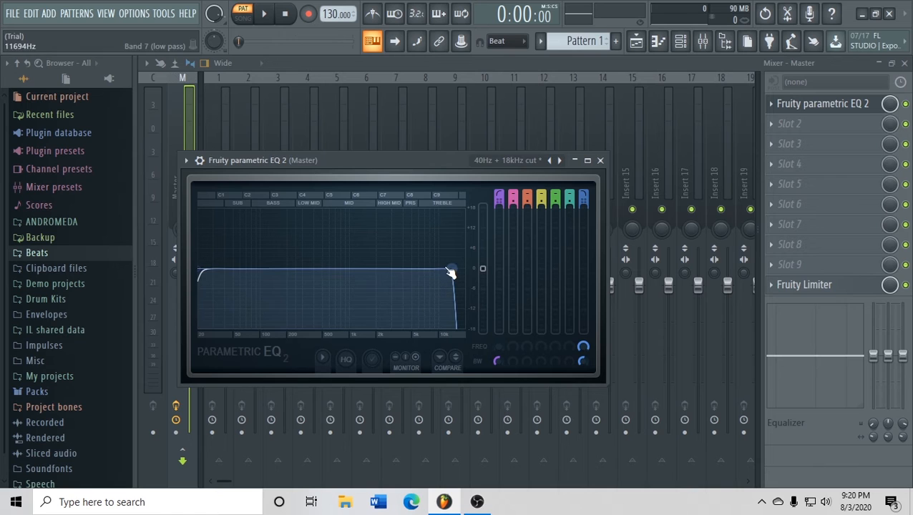
{"action": "left_click_drag", "start_coordinate": [451, 272], "coordinate": [326, 269]}
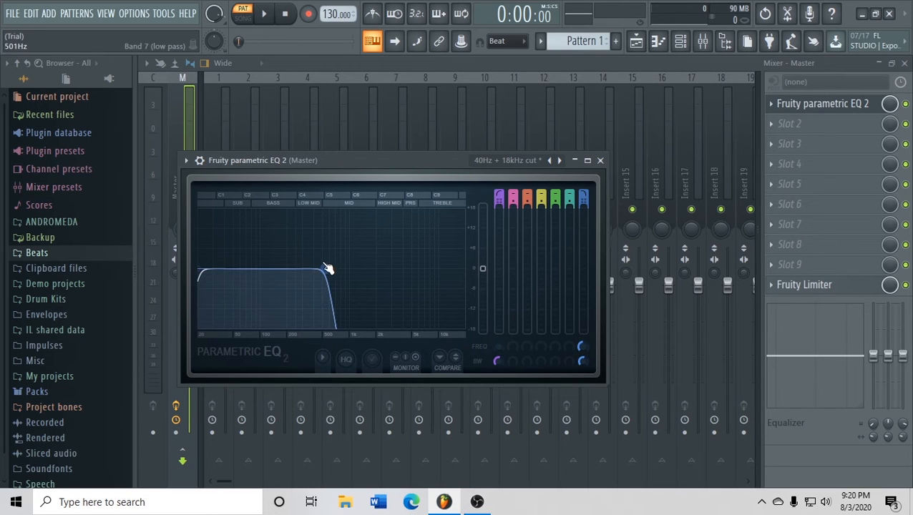
- Bring up the Sytrus channel beside the EQ, lower the EQ's low-pass cutoff to about 100 Hz and raise it back slightly
{"action": "left_click", "coordinate": [684, 43]}
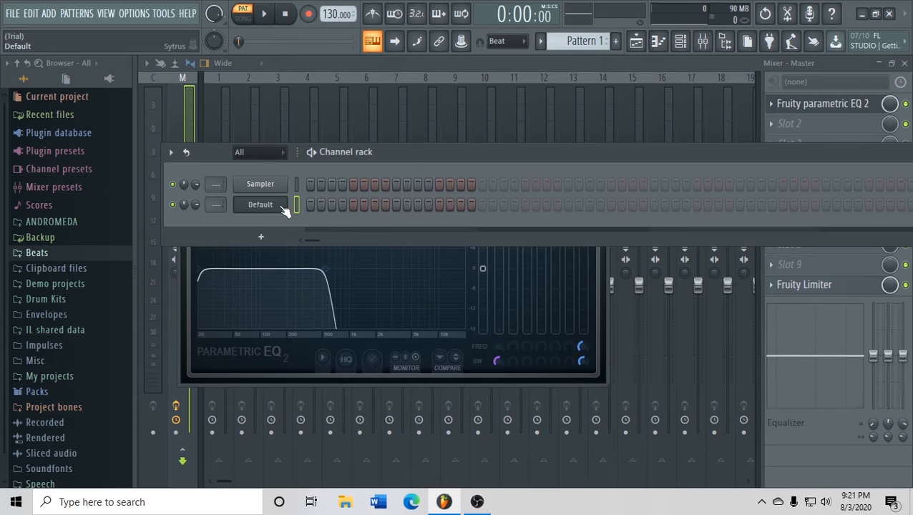
{"action": "left_click", "coordinate": [259, 204]}
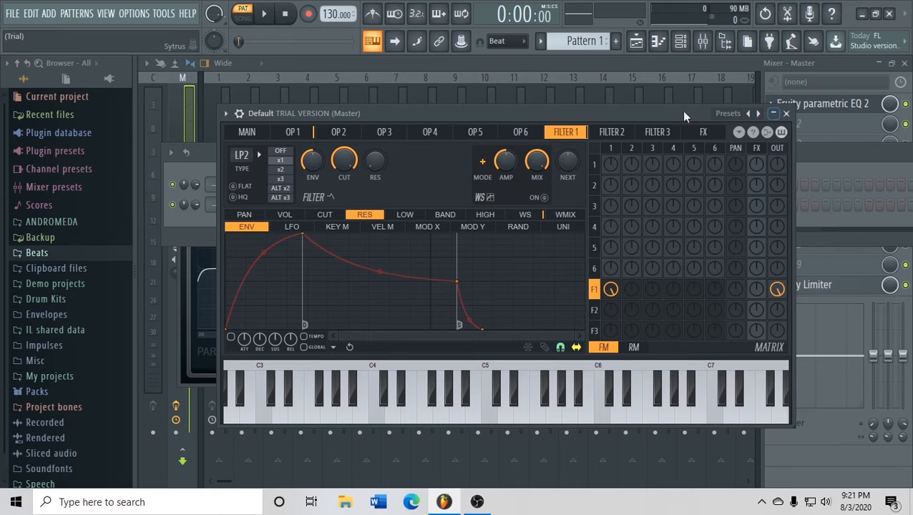
{"action": "left_click", "coordinate": [207, 272]}
{"action": "left_click_drag", "start_coordinate": [325, 268], "coordinate": [263, 269]}
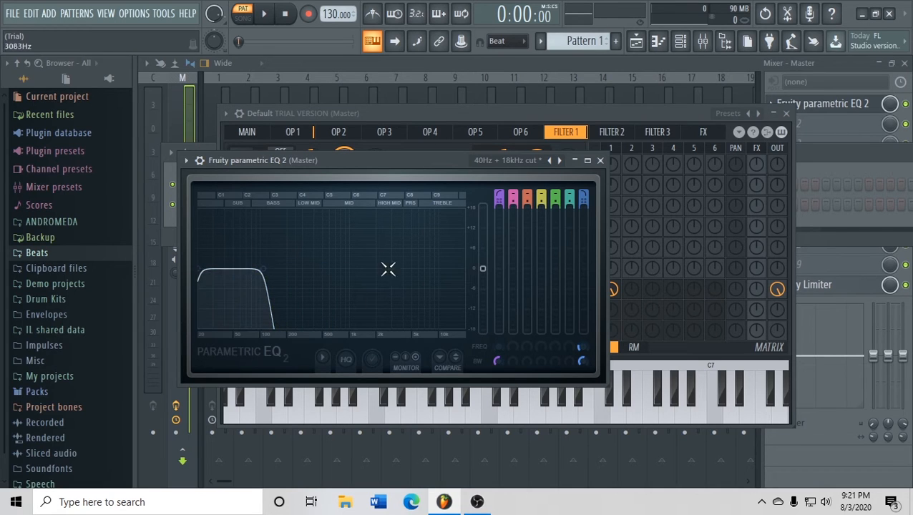
{"action": "left_click_drag", "start_coordinate": [264, 269], "coordinate": [292, 268]}
- Reopen Sytrus and adjust Filter 1's cutoff, auditioning it on C5 at 34%
{"action": "left_click", "coordinate": [514, 102]}
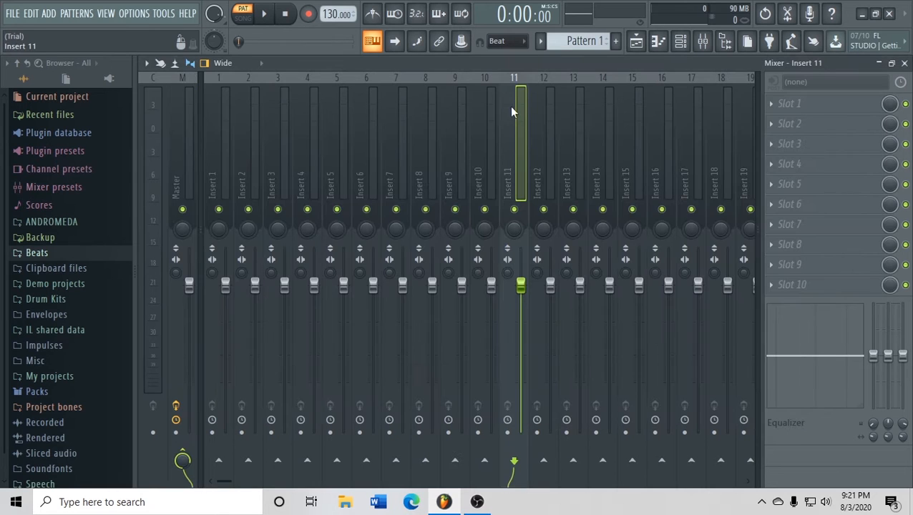
{"action": "left_click", "coordinate": [681, 41]}
{"action": "left_click", "coordinate": [276, 203]}
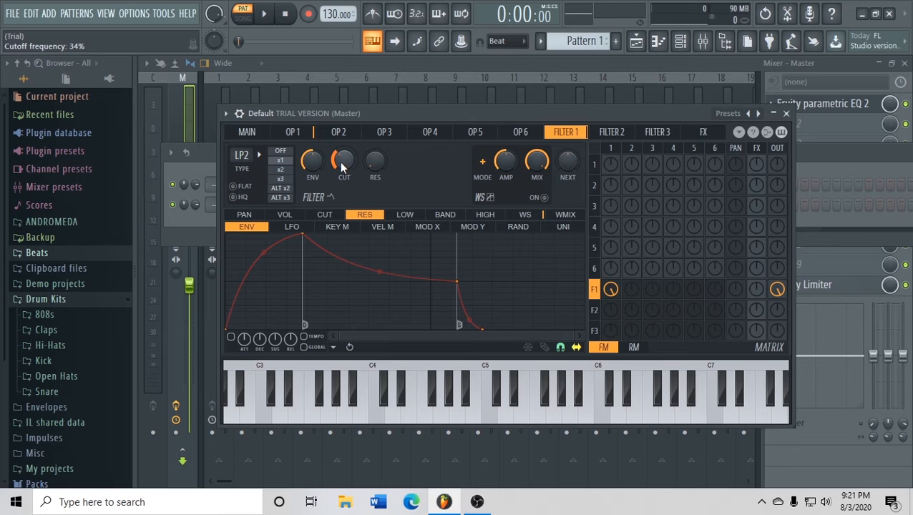
{"action": "key", "text": "z"}
{"action": "key", "text": "z"}
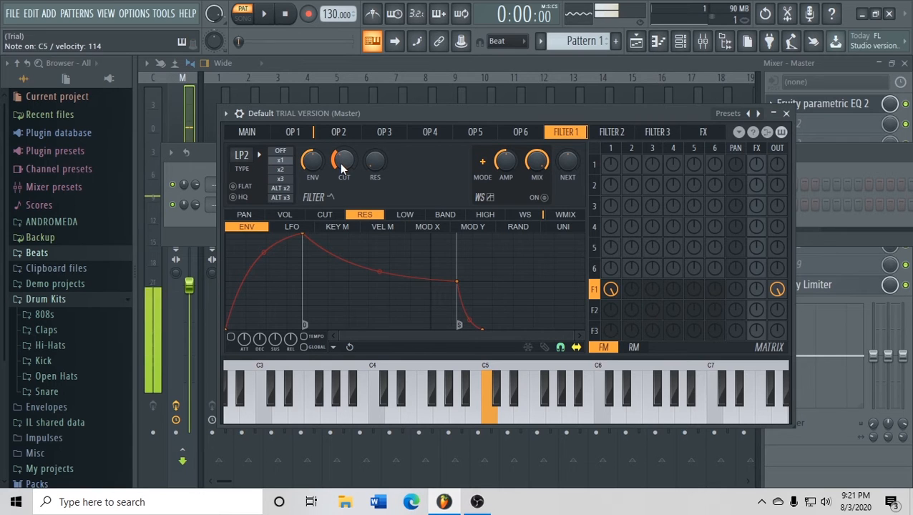
{"action": "left_click_drag", "start_coordinate": [342, 168], "coordinate": [330, 179]}
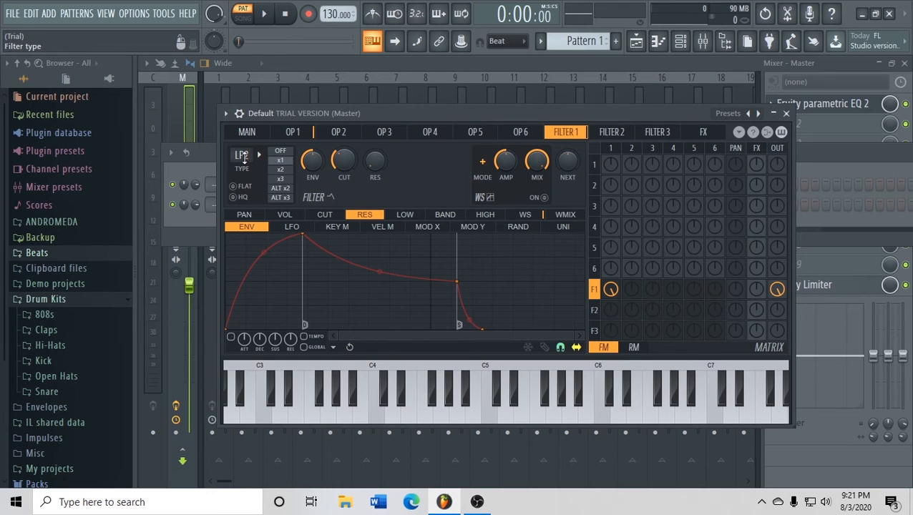
- Reshape Operator 1's waveform with slightly lower tension, a little skew and a raised sine shaper (SN), and close Sytrus
{"action": "left_click", "coordinate": [306, 132]}
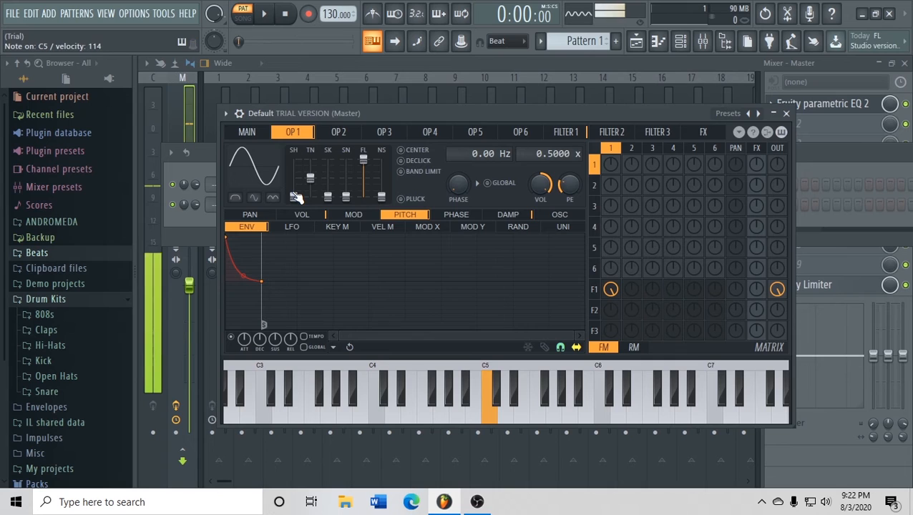
{"action": "left_click_drag", "start_coordinate": [292, 193], "coordinate": [292, 188]}
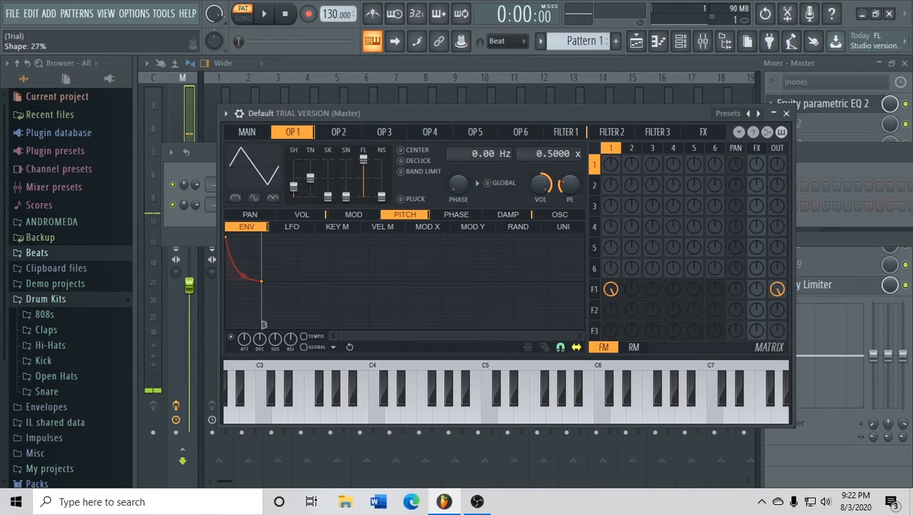
{"action": "left_click_drag", "start_coordinate": [293, 190], "coordinate": [296, 184]}
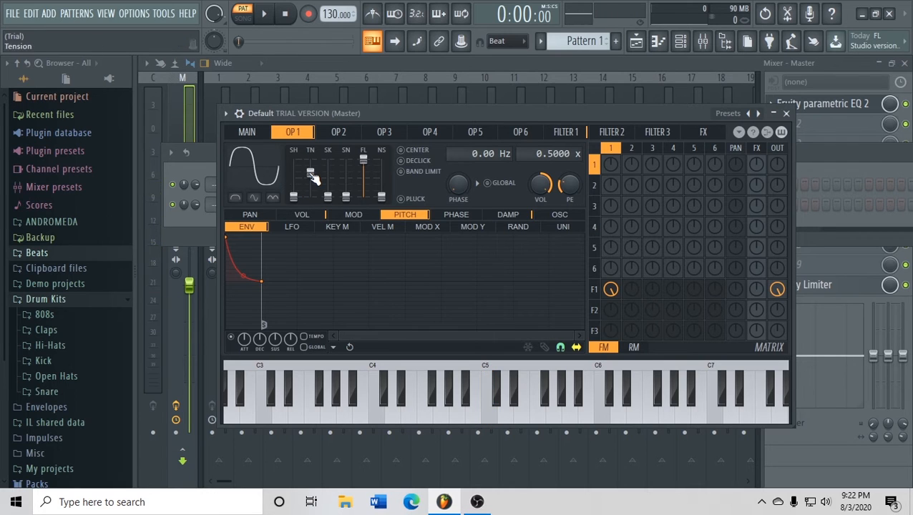
{"action": "left_click_drag", "start_coordinate": [297, 188], "coordinate": [310, 169]}
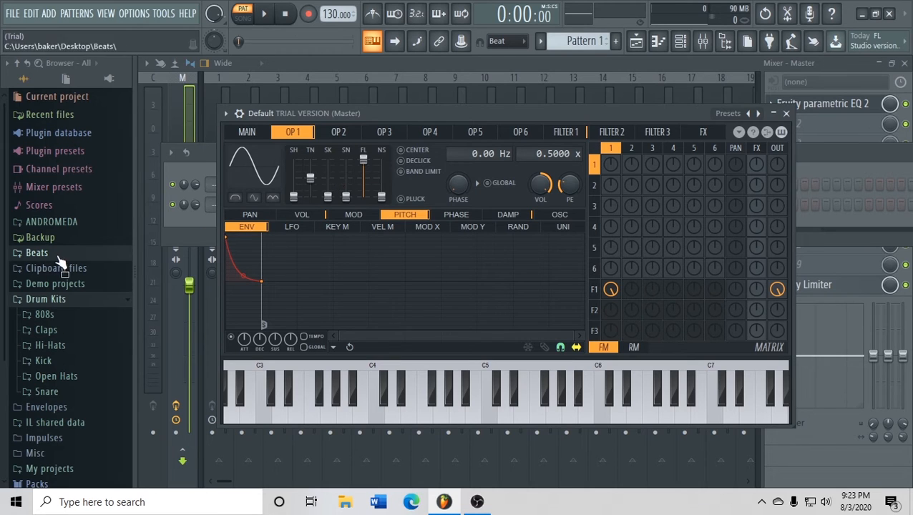
{"action": "left_click_drag", "start_coordinate": [312, 185], "coordinate": [346, 174]}
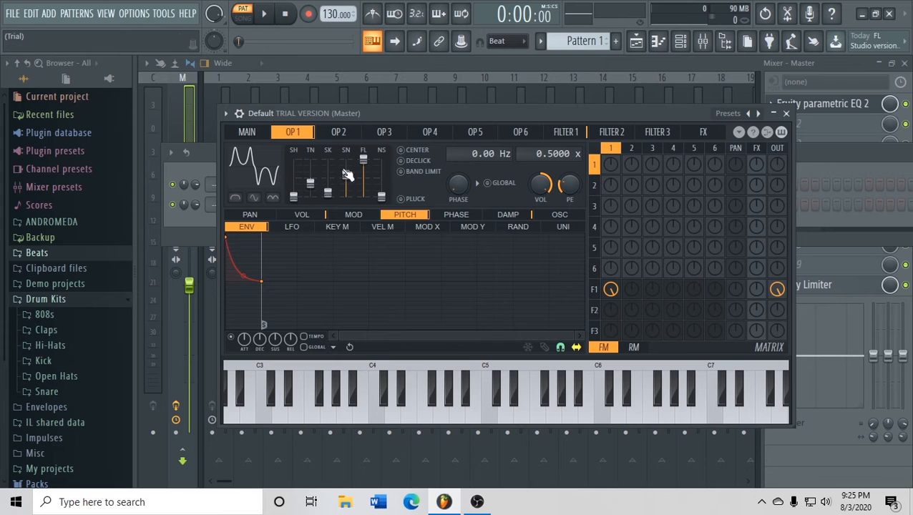
{"action": "left_click", "coordinate": [786, 113]}
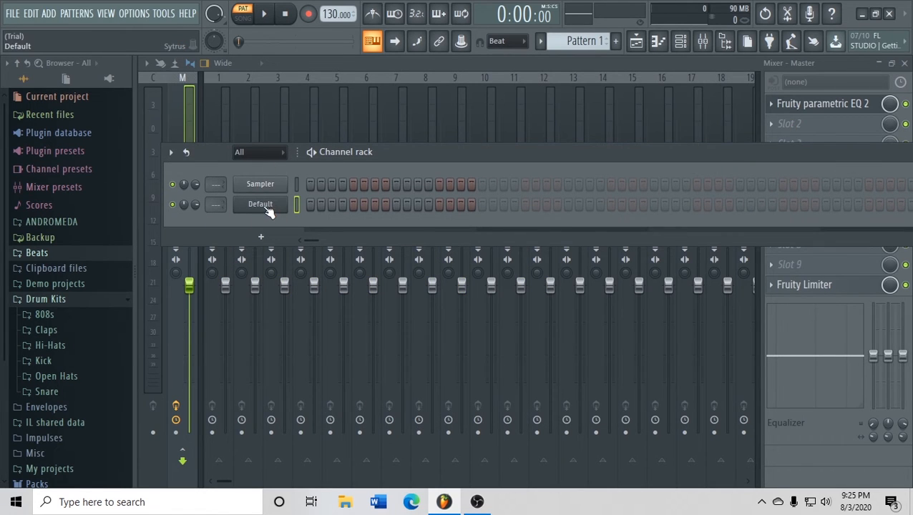
- Assign the Sytrus channel to mixer Insert 1 and load Edison into that insert's first effect slot
{"action": "scroll", "coordinate": [215, 204], "scroll_direction": "up", "scroll_amount": 1}
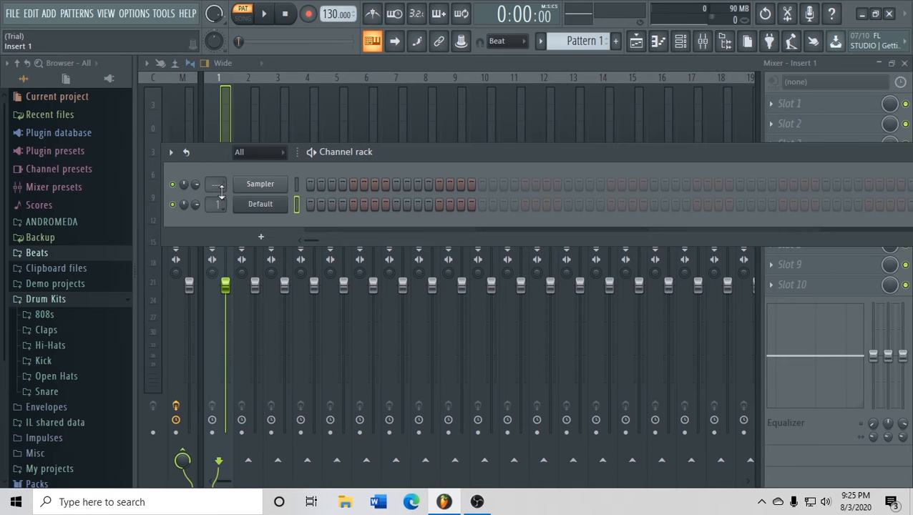
{"action": "left_click", "coordinate": [217, 80]}
{"action": "left_click", "coordinate": [794, 106]}
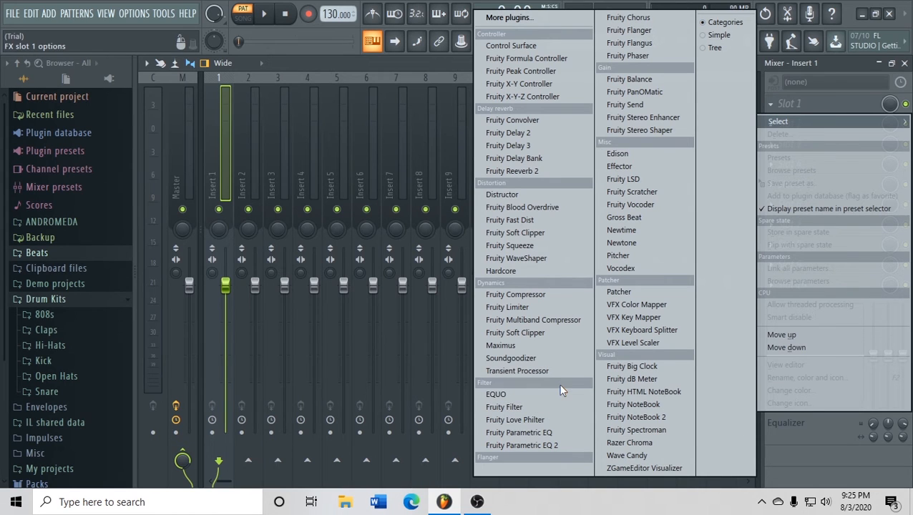
{"action": "left_click", "coordinate": [637, 156]}
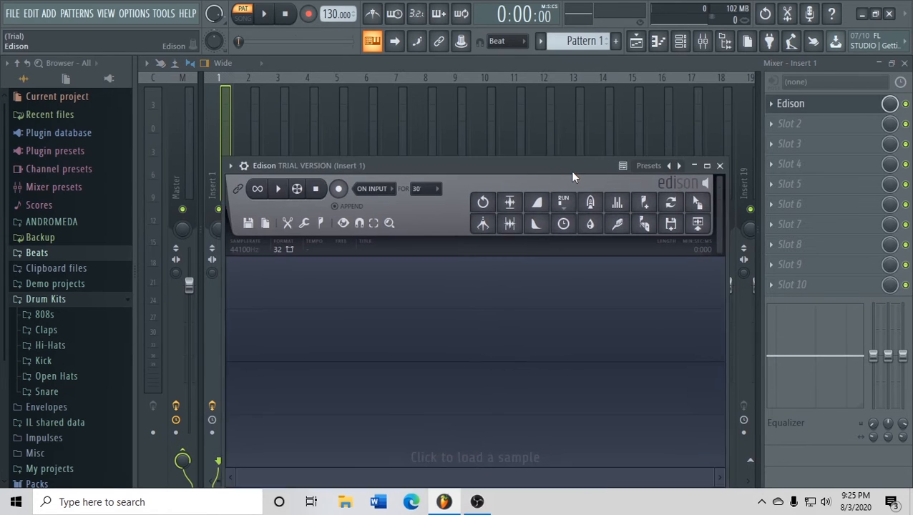
- Record the 808 playing C5 into Edison on input and play the recording back
{"action": "left_click_drag", "start_coordinate": [573, 172], "coordinate": [592, 134]}
{"action": "left_click", "coordinate": [359, 151]}
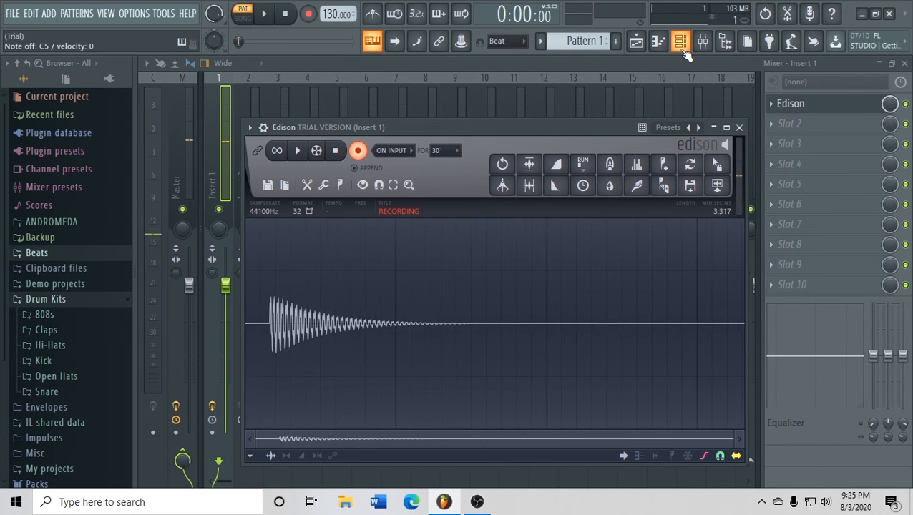
{"action": "key", "text": "space"}
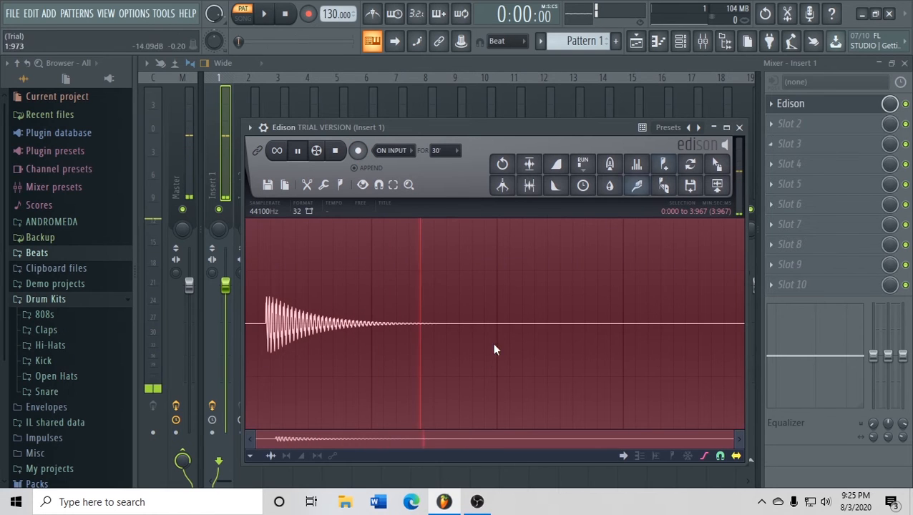
{"action": "key", "text": "space"}
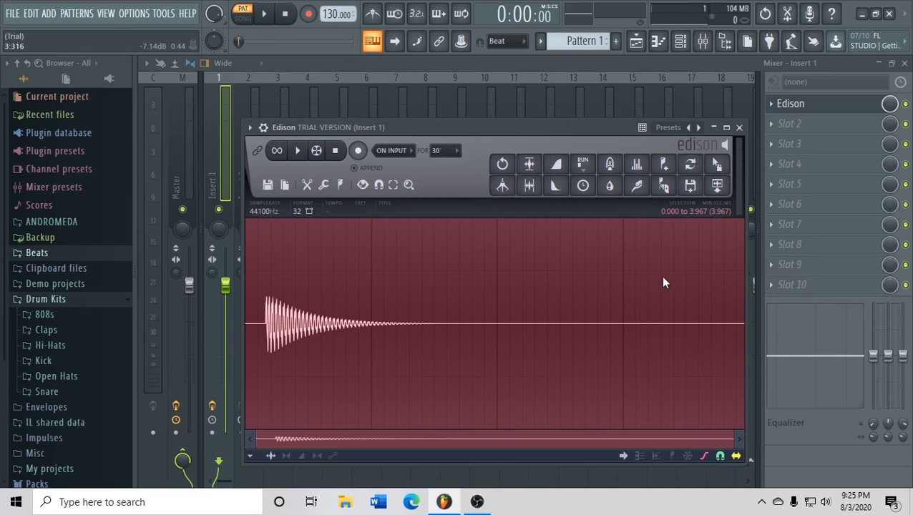
- Set Edison to snap to zero-crossings for editing the start of the recorded 808
{"action": "right_click", "coordinate": [550, 256]}
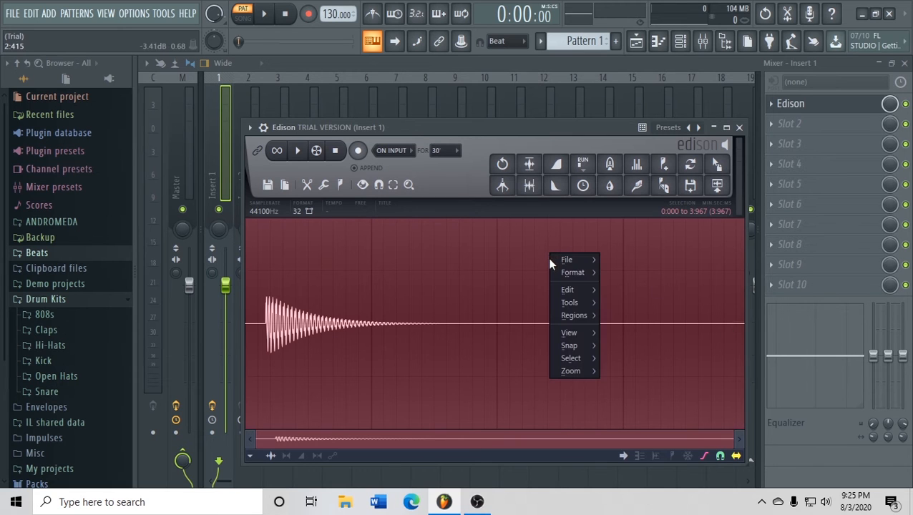
{"action": "mouse_move", "coordinate": [576, 304]}
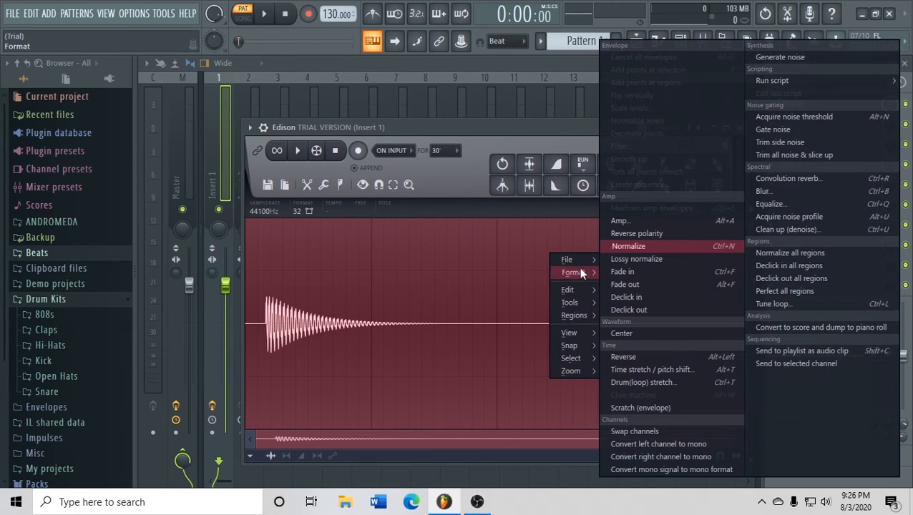
{"action": "mouse_move", "coordinate": [571, 344]}
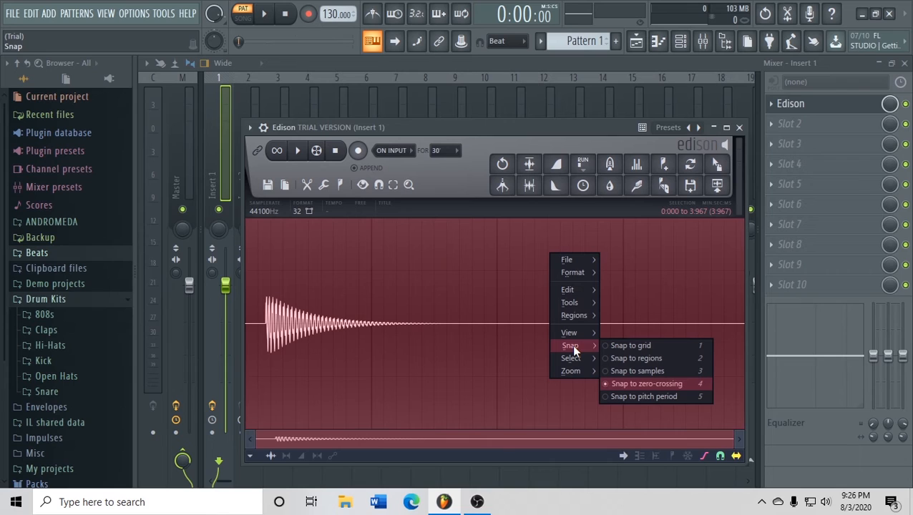
{"action": "left_click", "coordinate": [626, 385]}
{"action": "left_click_drag", "start_coordinate": [730, 444], "coordinate": [336, 440]}
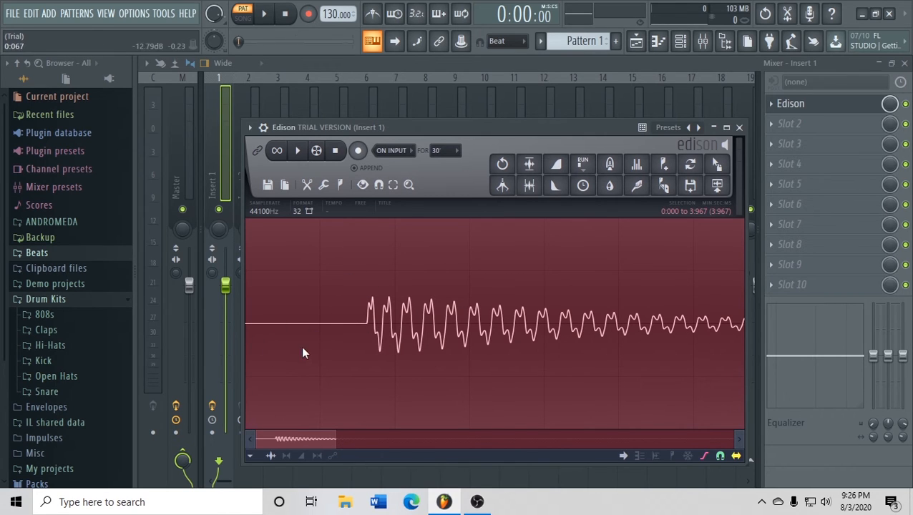
- Select the silence before the first wave of the recorded 808, from 0:000 to 0:162, and delete it
{"action": "left_click_drag", "start_coordinate": [336, 445], "coordinate": [733, 444]}
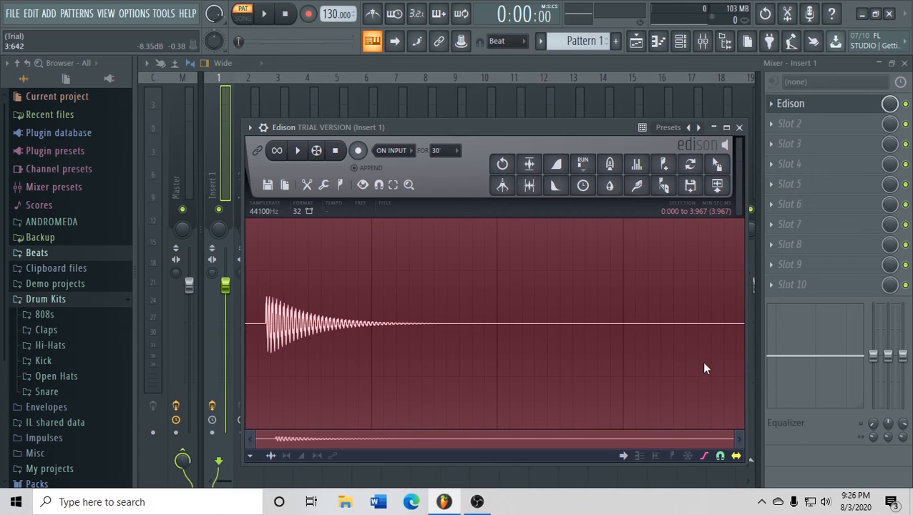
{"action": "left_click_drag", "start_coordinate": [701, 361], "coordinate": [259, 342]}
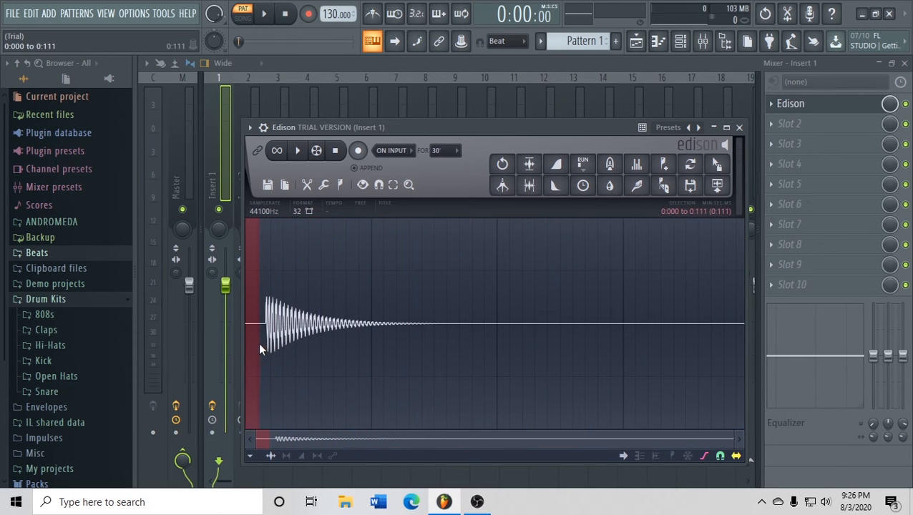
{"action": "left_click_drag", "start_coordinate": [730, 445], "coordinate": [279, 437]}
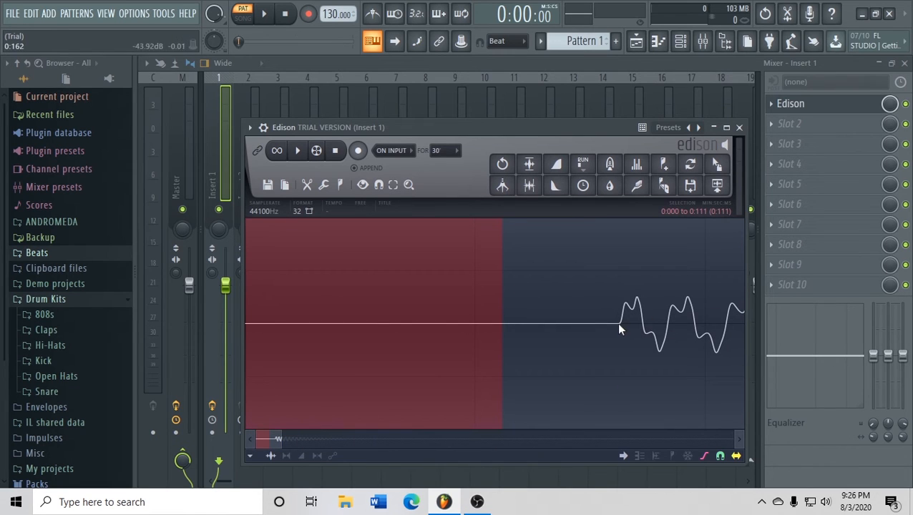
{"action": "left_click_drag", "start_coordinate": [504, 342], "coordinate": [615, 317]}
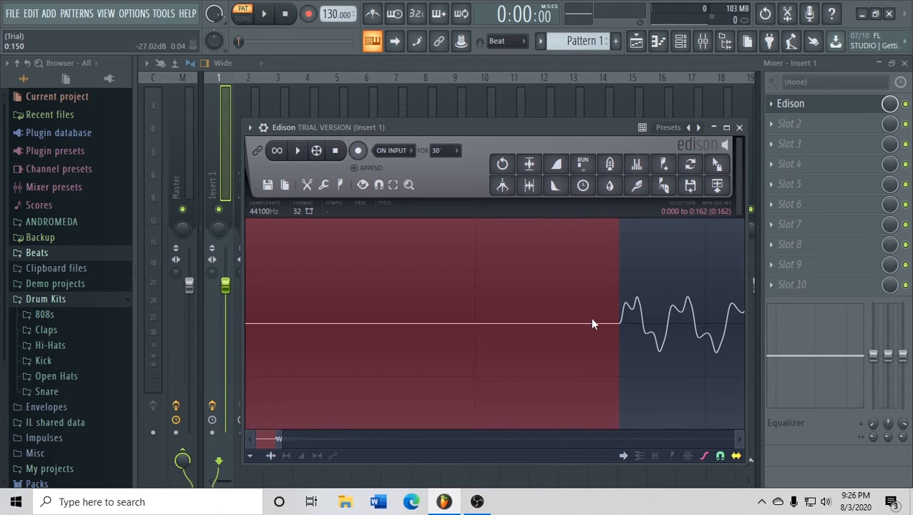
{"action": "key", "text": "Delete"}
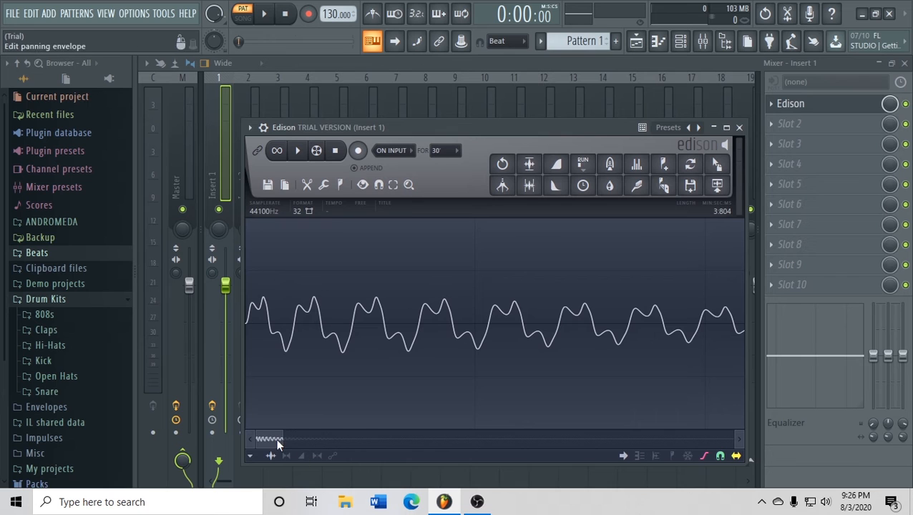
- Select the silent tail of the recording from 1:298 to the end at 3:804 and delete it
{"action": "left_click_drag", "start_coordinate": [279, 439], "coordinate": [756, 403]}
{"action": "left_click_drag", "start_coordinate": [740, 355], "coordinate": [670, 363]}
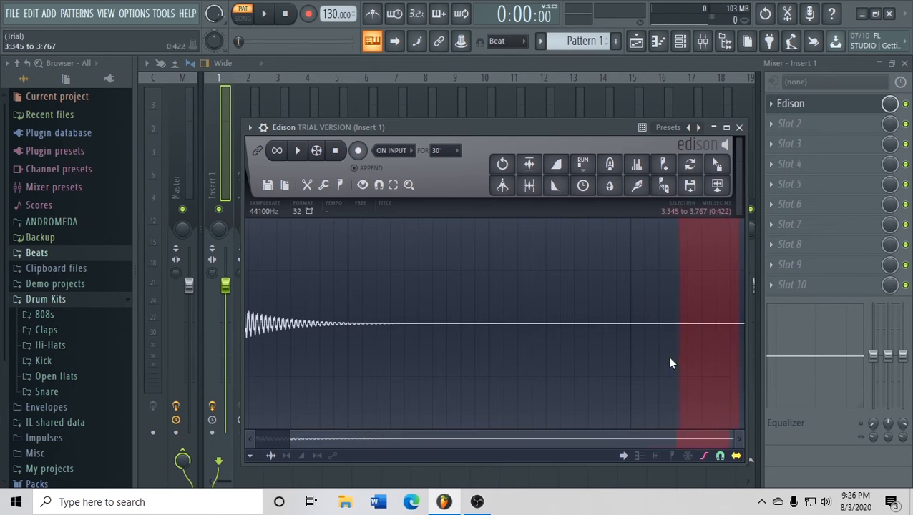
{"action": "left_click_drag", "start_coordinate": [581, 361], "coordinate": [416, 344]}
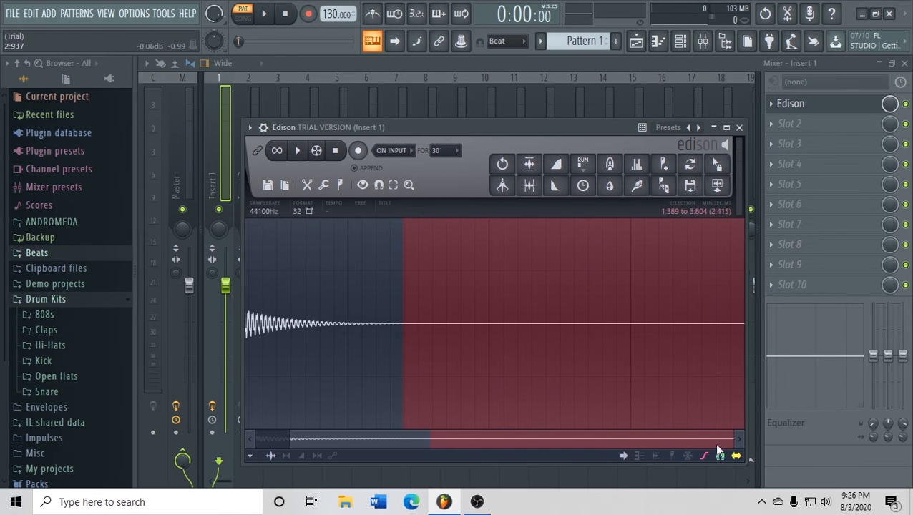
{"action": "left_click_drag", "start_coordinate": [291, 438], "coordinate": [385, 435]}
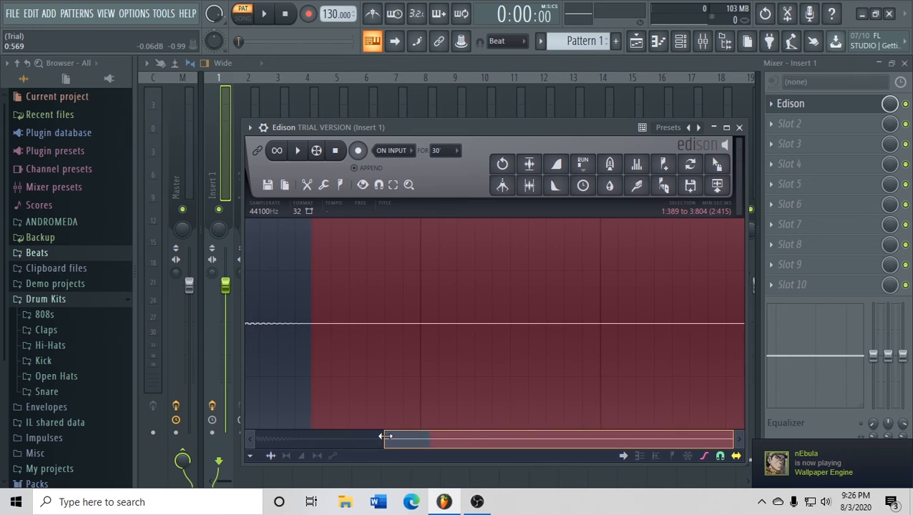
{"action": "left_click_drag", "start_coordinate": [733, 438], "coordinate": [464, 438]}
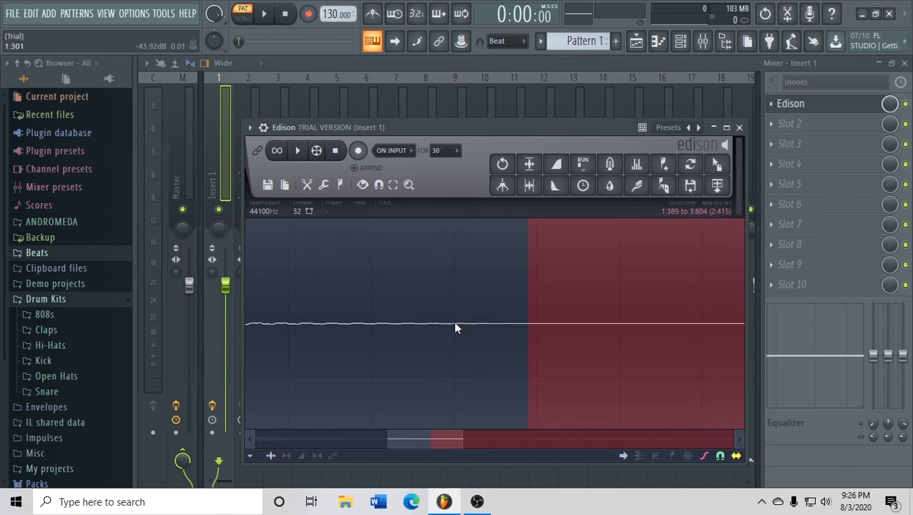
{"action": "left_click_drag", "start_coordinate": [460, 350], "coordinate": [453, 350]}
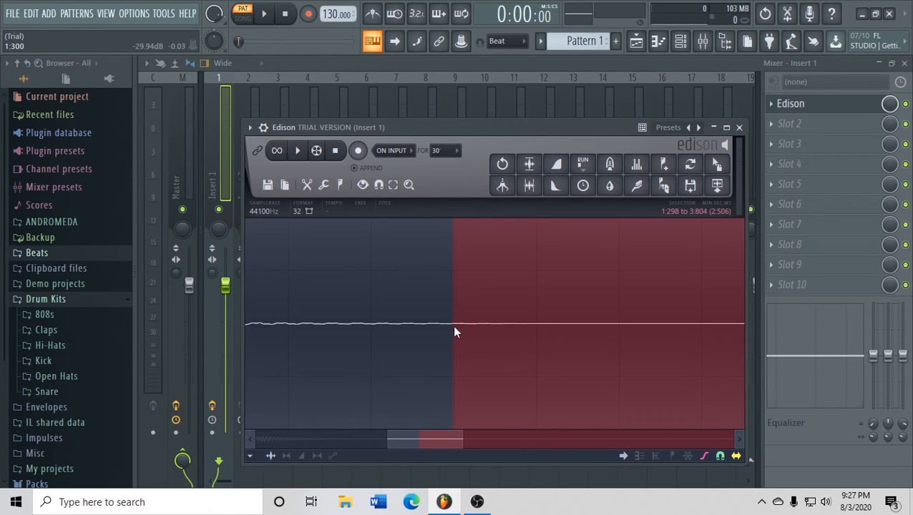
{"action": "key", "text": "Delete"}
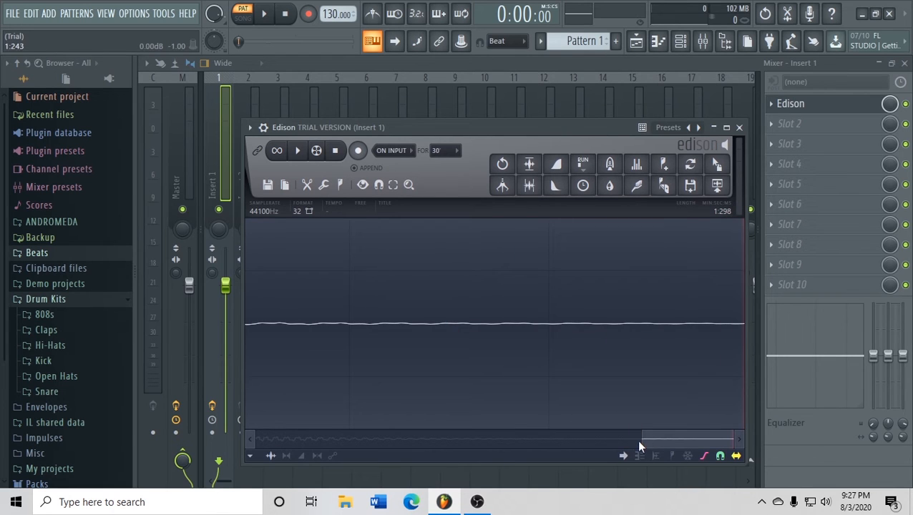
- Try placing the trimmed 808 at bar 1 of Track 1 in the playlist, and delete that clip
{"action": "left_click_drag", "start_coordinate": [640, 442], "coordinate": [254, 441]}
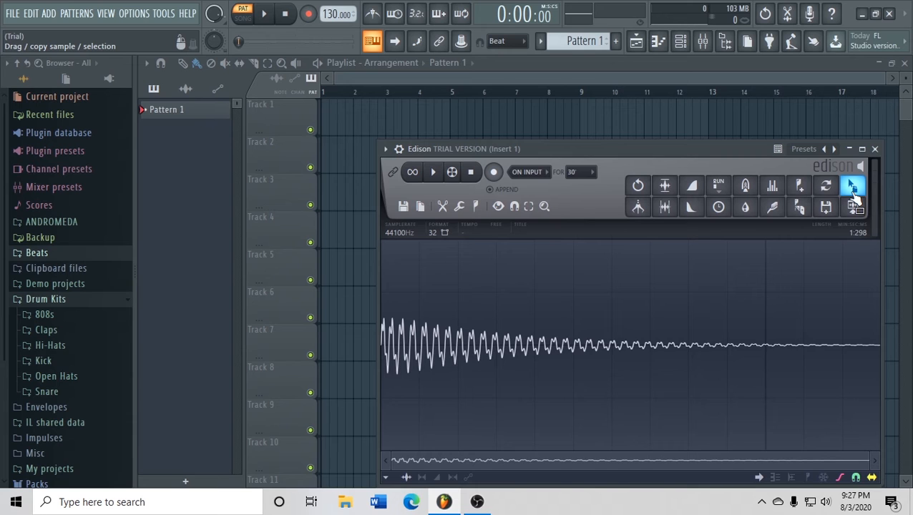
{"action": "left_click_drag", "start_coordinate": [855, 197], "coordinate": [324, 127]}
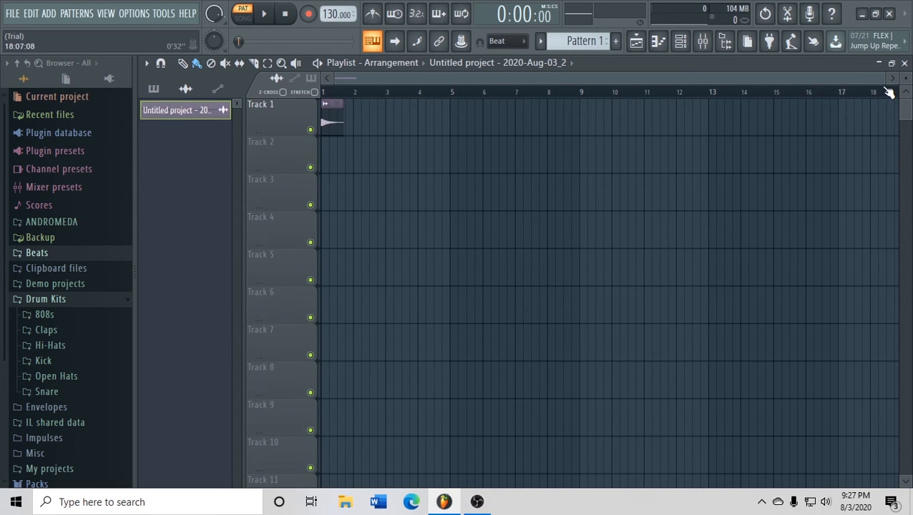
{"action": "left_click_drag", "start_coordinate": [886, 78], "coordinate": [820, 80]}
{"action": "right_click", "coordinate": [426, 119]}
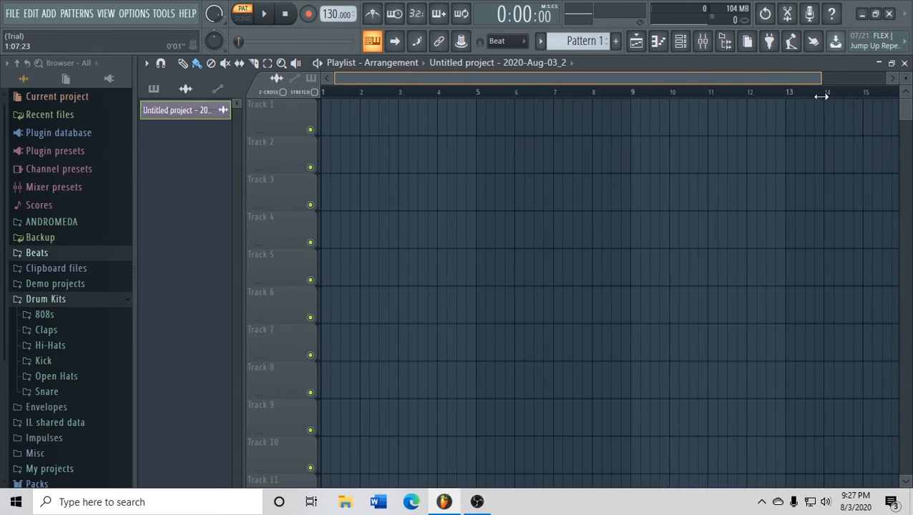
- Reopen Edison from mixer Insert 1 and normalize the trimmed 808 recording
{"action": "left_click", "coordinate": [702, 41]}
{"action": "left_click", "coordinate": [773, 101]}
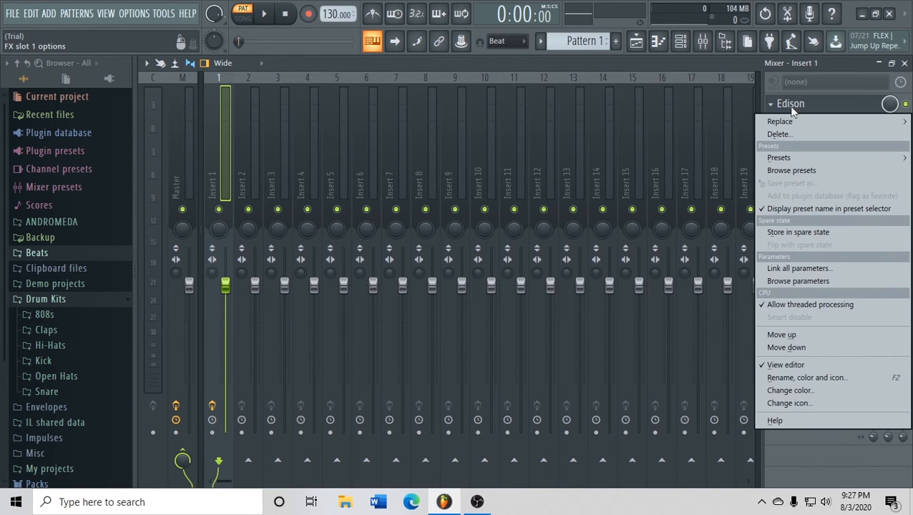
{"action": "left_click", "coordinate": [791, 106]}
{"action": "left_click", "coordinate": [791, 107]}
{"action": "left_click_drag", "start_coordinate": [720, 151], "coordinate": [633, 104]}
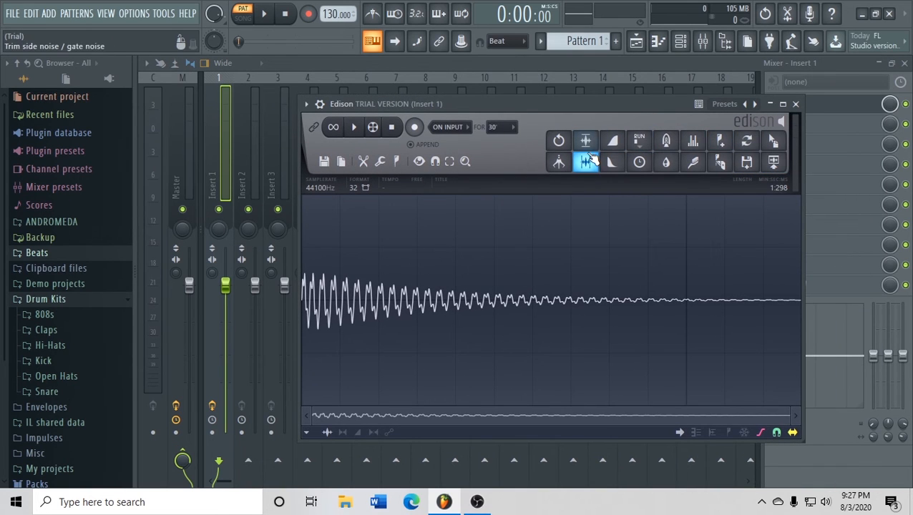
{"action": "left_click", "coordinate": [585, 140]}
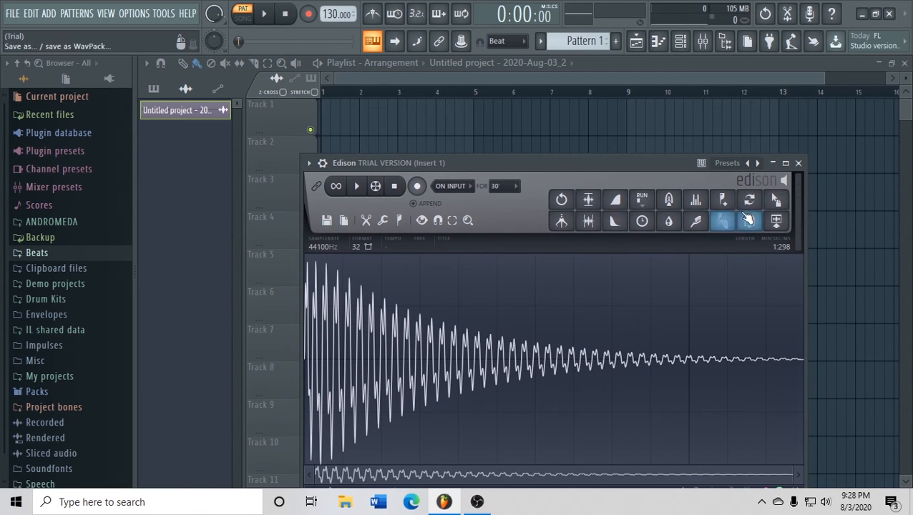
- Place the normalized 808 at bar 1 of Track 1 in the playlist and play it in song mode
{"action": "left_click_drag", "start_coordinate": [776, 200], "coordinate": [326, 122]}
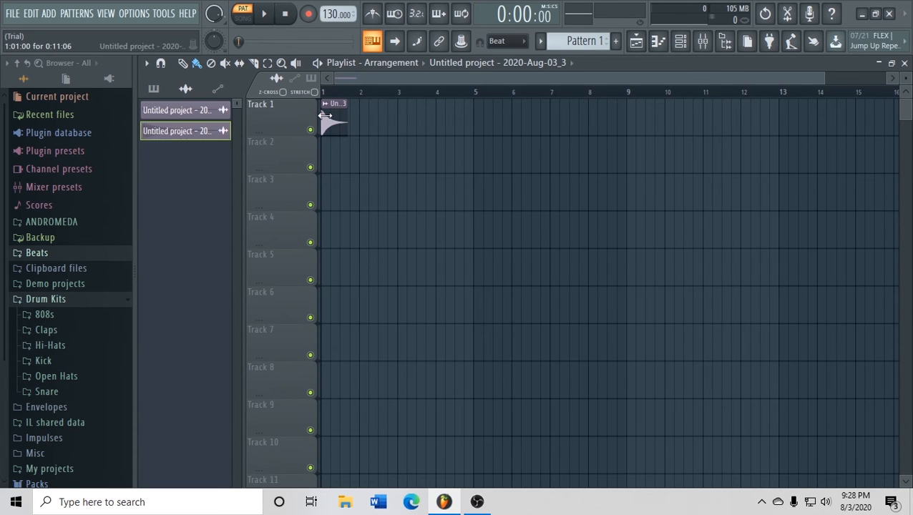
{"action": "left_click", "coordinate": [242, 20]}
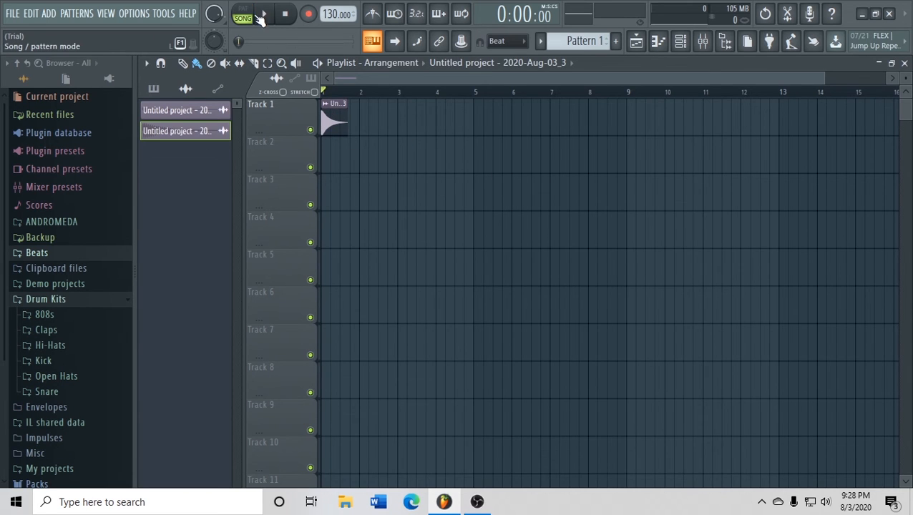
{"action": "left_click", "coordinate": [266, 16]}
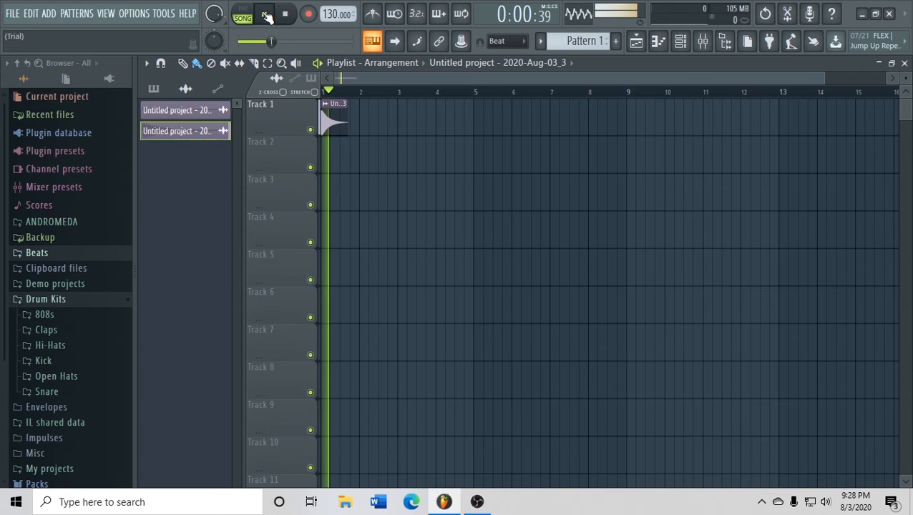
{"action": "key", "text": "space"}
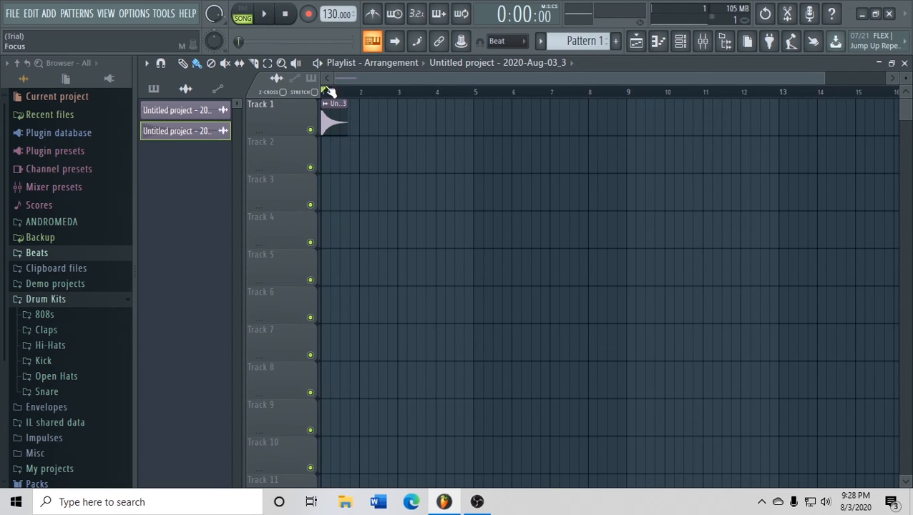
- Bring up the project's export options
{"action": "left_click", "coordinate": [22, 16]}
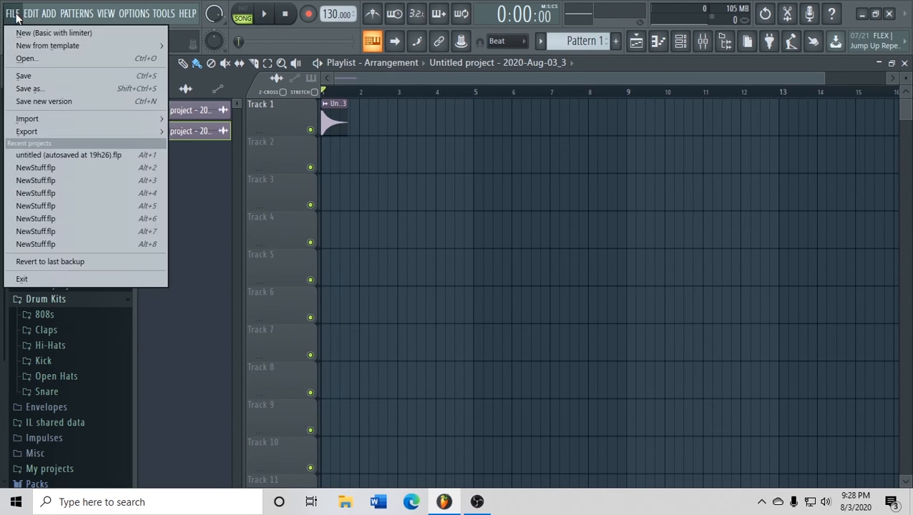
{"action": "mouse_move", "coordinate": [40, 129]}
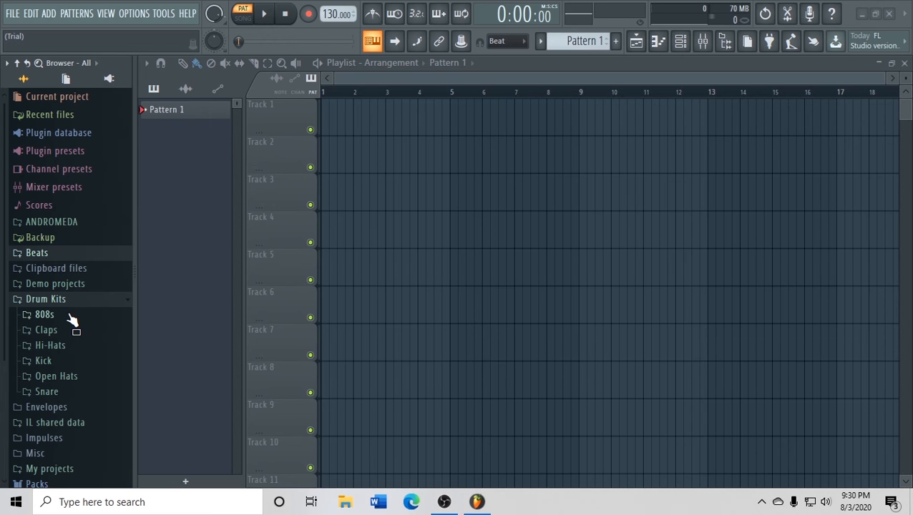
- Preview the John Boy sample in the Drum Kits 808s folder and collapse the Drum Kits folder
{"action": "left_click", "coordinate": [36, 314]}
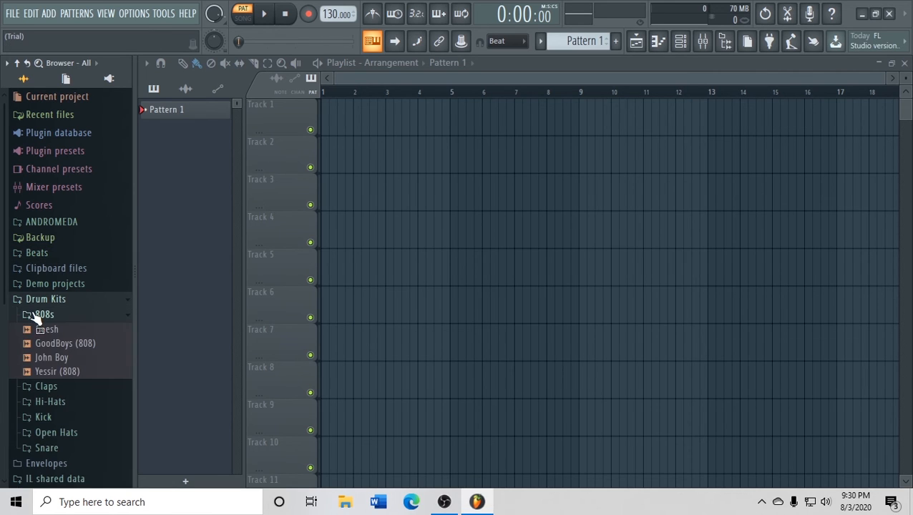
{"action": "left_click", "coordinate": [51, 360]}
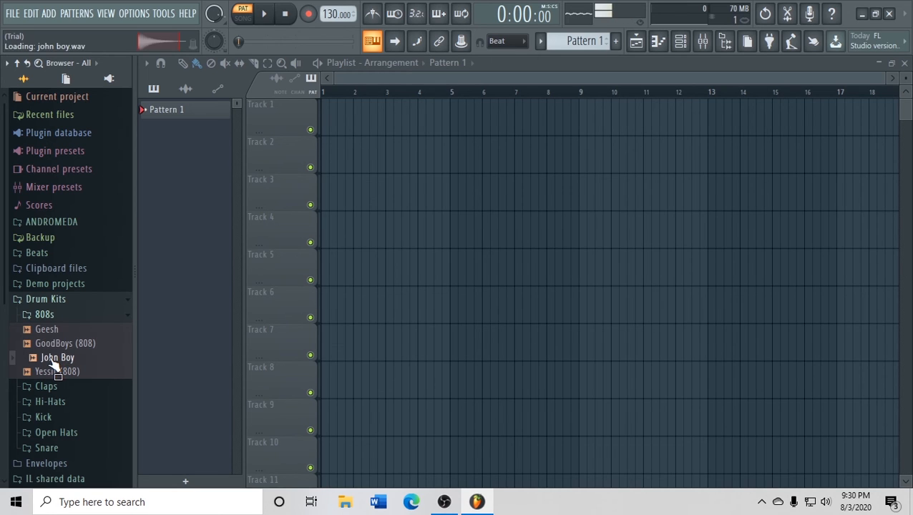
{"action": "left_click", "coordinate": [124, 301]}
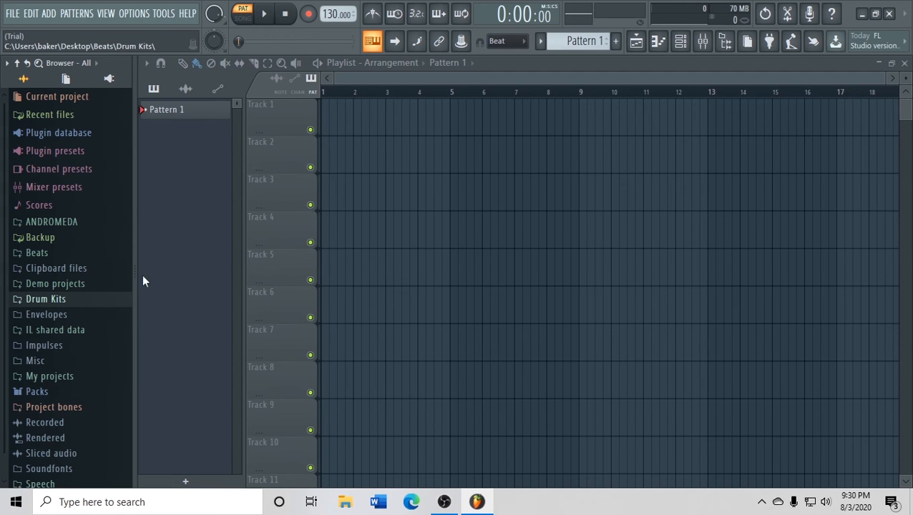
- Try adding the Drum Kits folder inside Beats as a new browser extra search folder in the file settings
{"action": "left_click", "coordinate": [134, 14]}
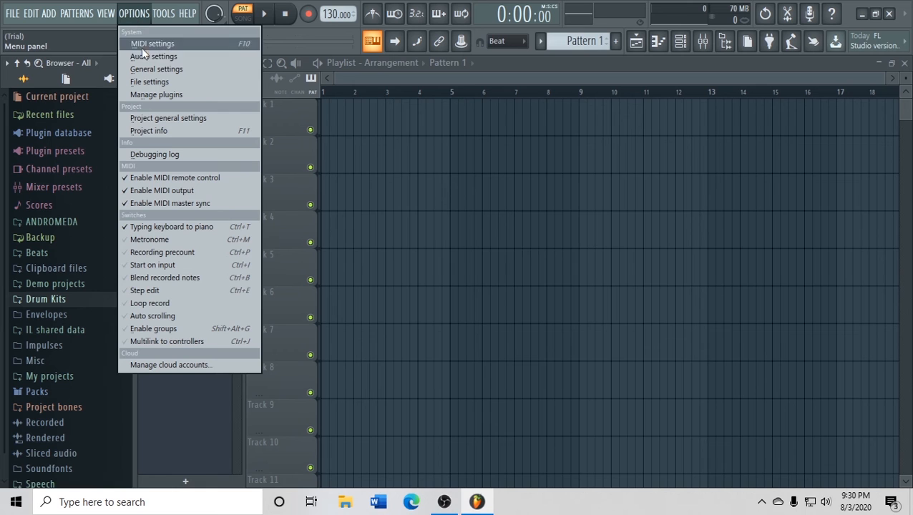
{"action": "left_click", "coordinate": [154, 69]}
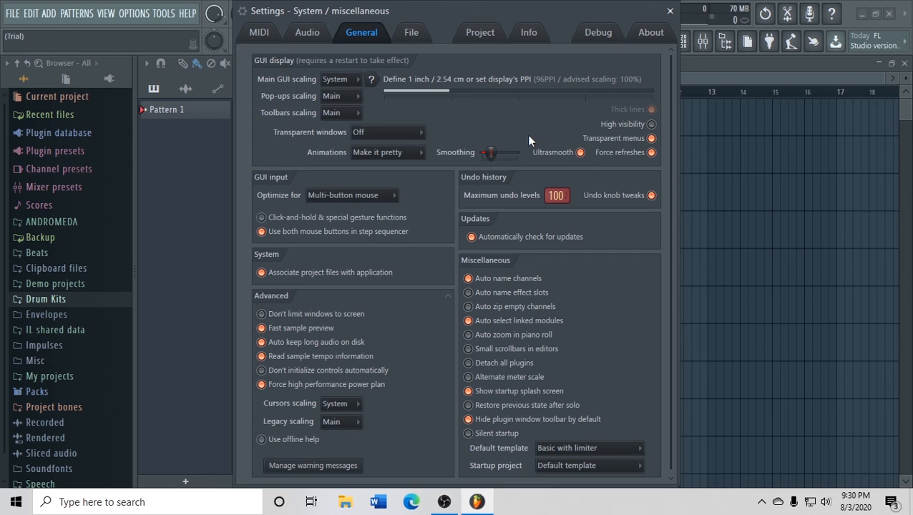
{"action": "left_click", "coordinate": [425, 37]}
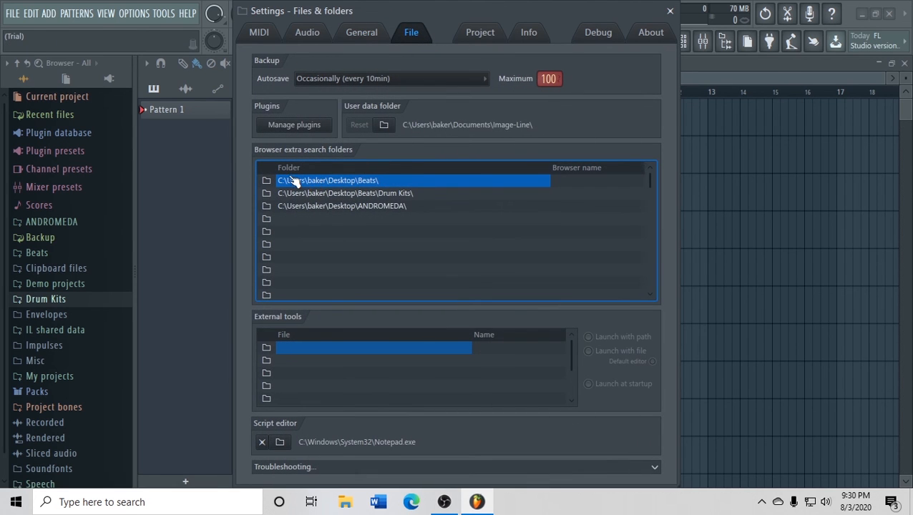
{"action": "left_click", "coordinate": [266, 219]}
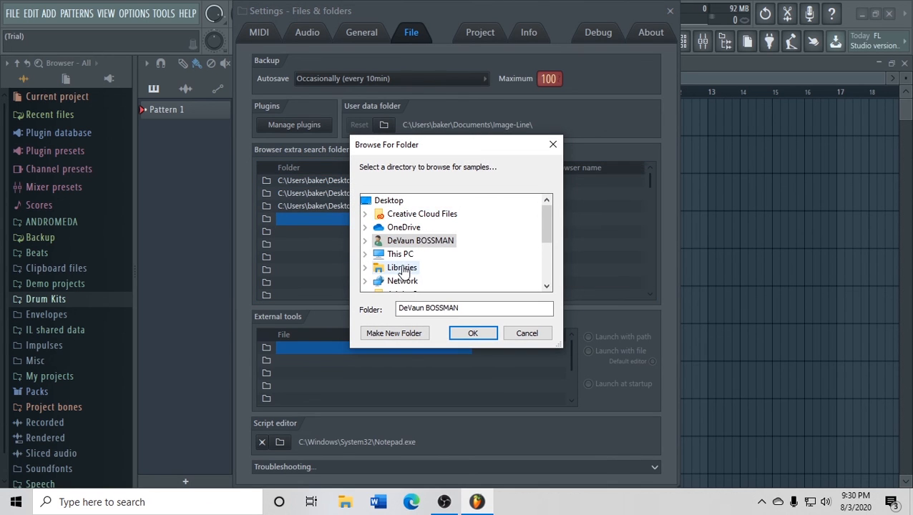
{"action": "left_click", "coordinate": [400, 255]}
{"action": "scroll", "coordinate": [419, 224], "scroll_direction": "down", "scroll_amount": 4}
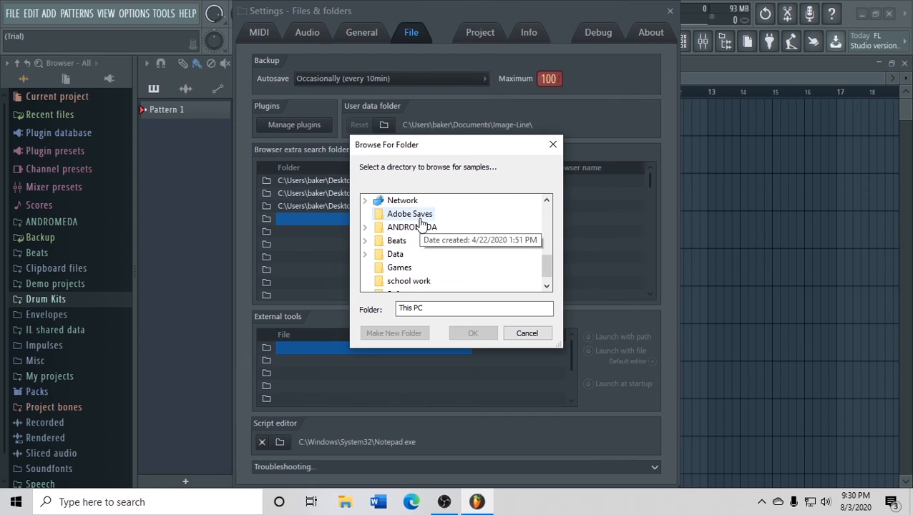
{"action": "scroll", "coordinate": [408, 246], "scroll_direction": "down", "scroll_amount": 1}
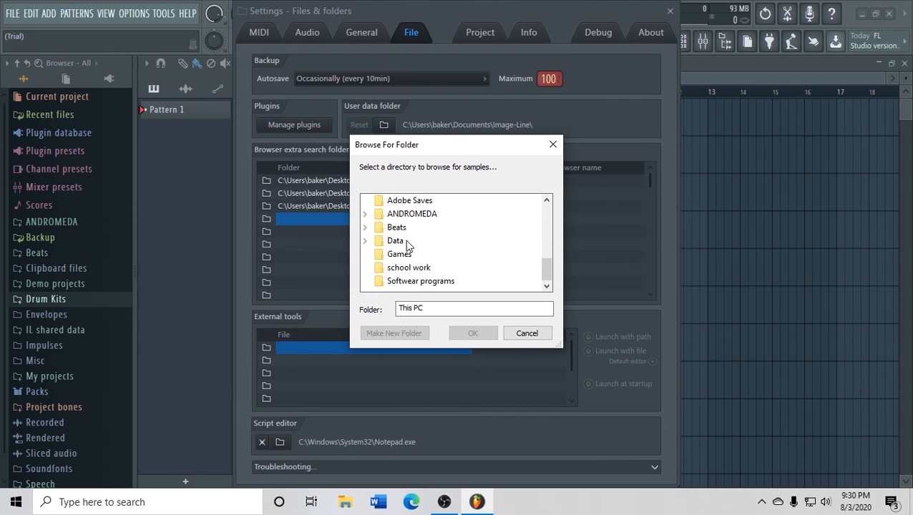
{"action": "double_click", "coordinate": [398, 228]}
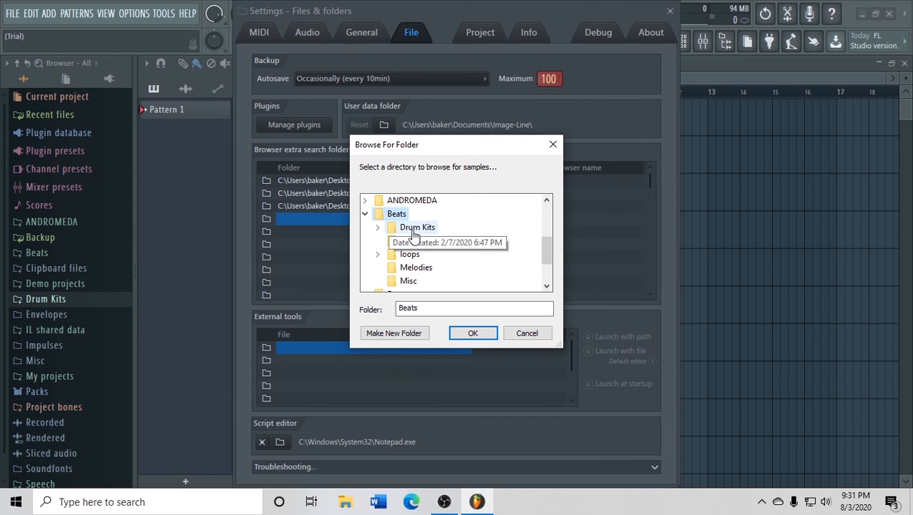
{"action": "double_click", "coordinate": [415, 228]}
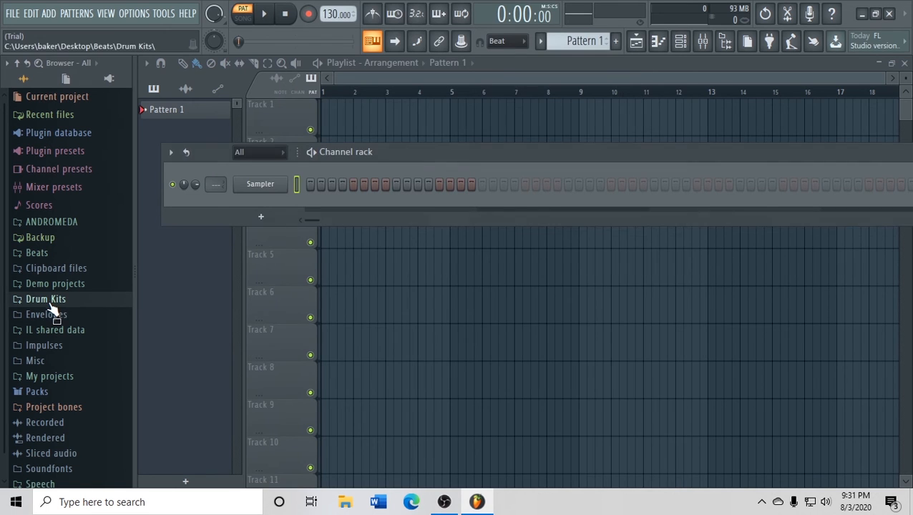
- Expand the Drum Kits folder and its 808s subfolder in the browser
{"action": "left_click", "coordinate": [46, 299]}
{"action": "left_click", "coordinate": [44, 314]}
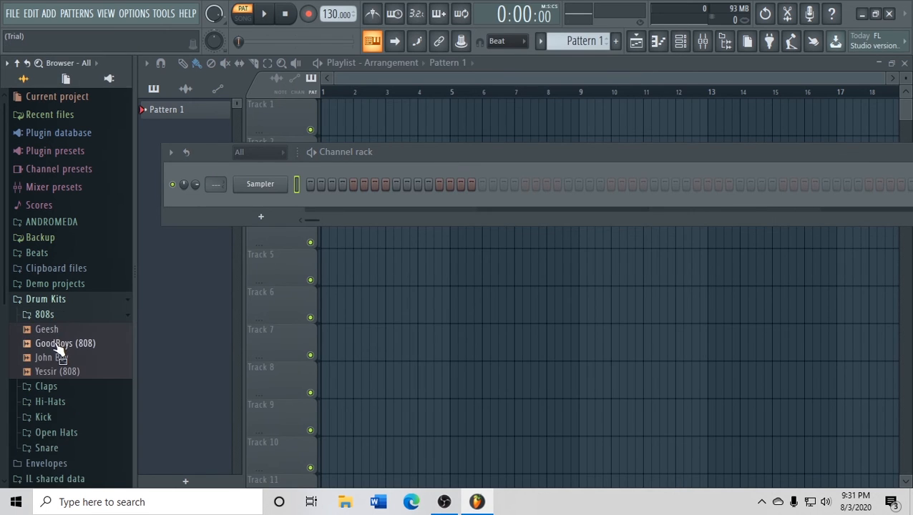
- Load the John Boy sample from the 808s folder into a new channel and turn off its loop points
{"action": "right_click", "coordinate": [57, 357]}
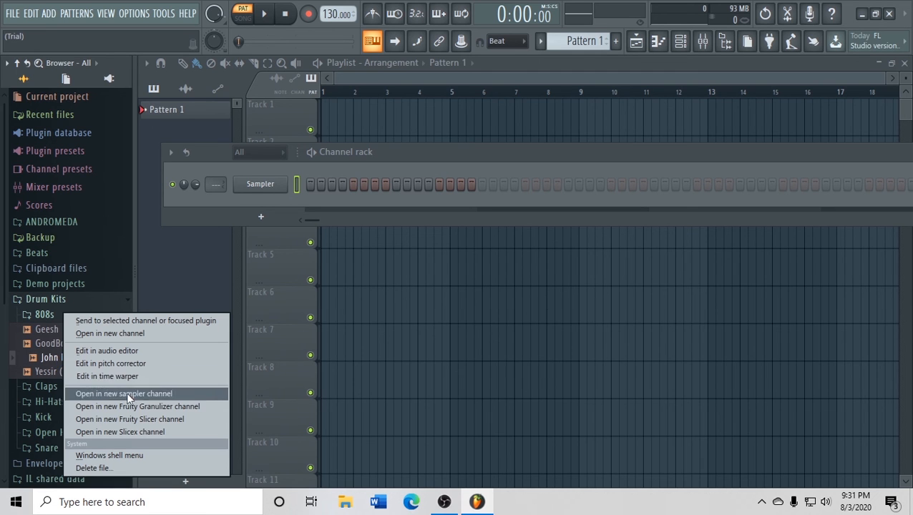
{"action": "left_click", "coordinate": [116, 334]}
{"action": "left_click_drag", "start_coordinate": [491, 246], "coordinate": [517, 55]}
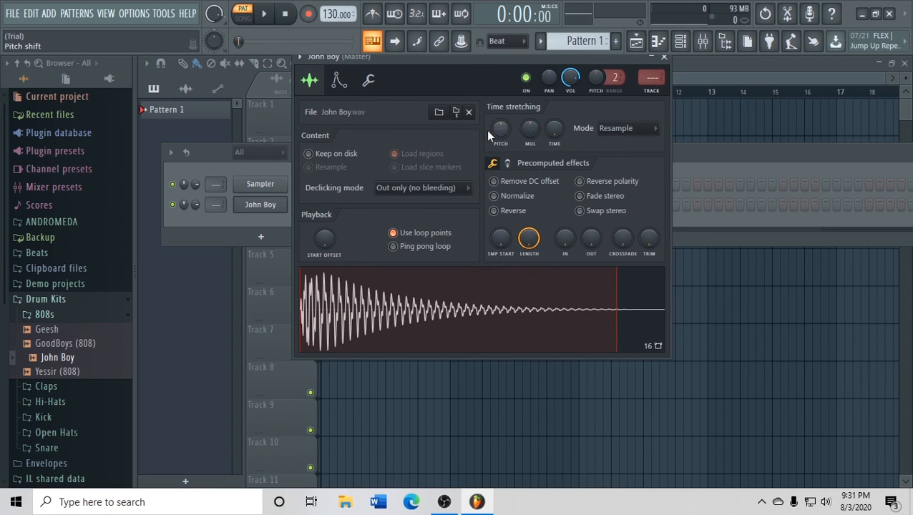
{"action": "left_click", "coordinate": [395, 235]}
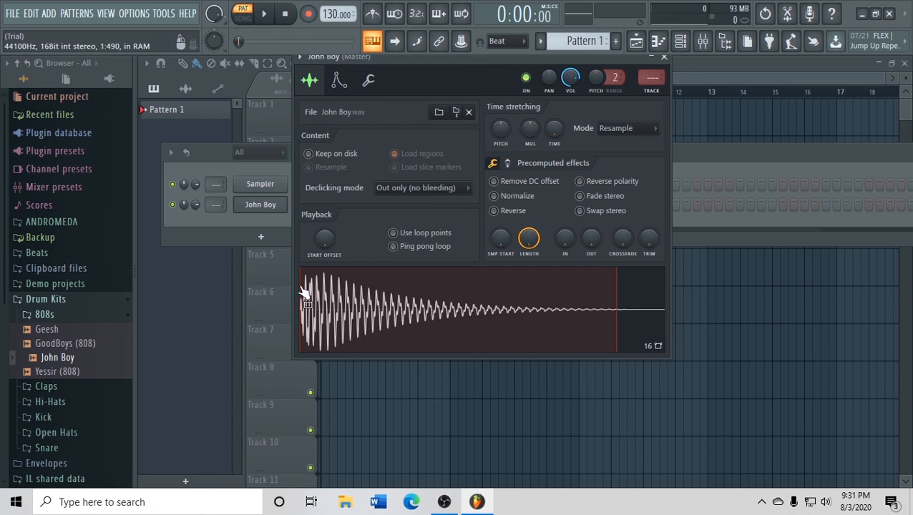
- Make the John Boy channel cut itself, with Cut and By both set to group 1, and close its settings
{"action": "left_click", "coordinate": [340, 81]}
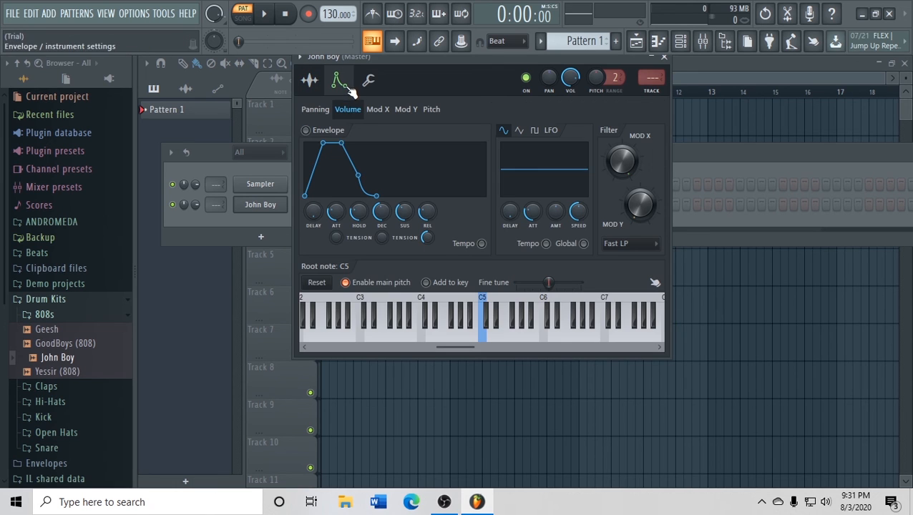
{"action": "left_click", "coordinate": [368, 80]}
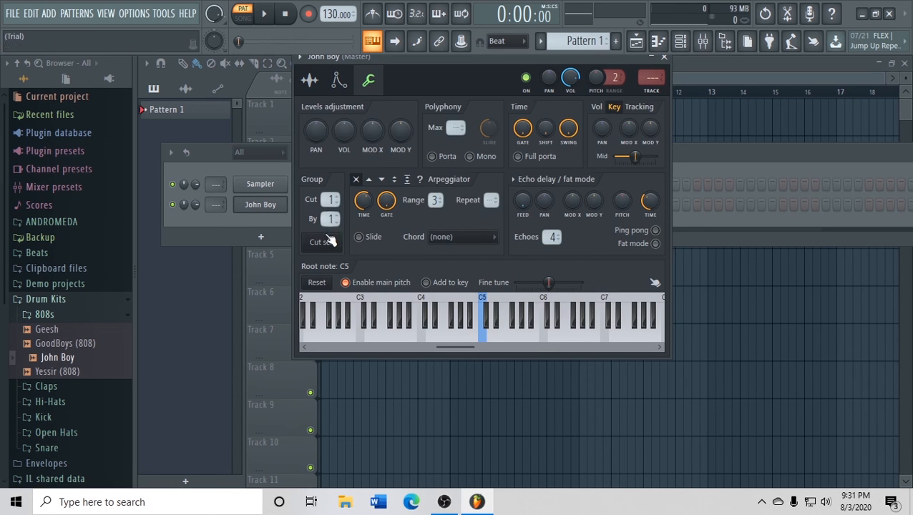
{"action": "left_click", "coordinate": [664, 56]}
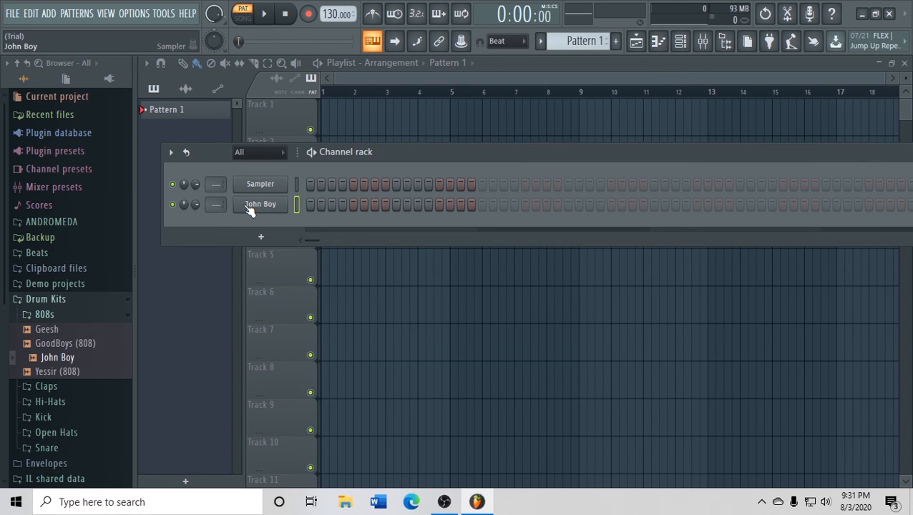
- Audition the John Boy channel by playing several notes, including C5 and F5
{"action": "key", "text": "q"}
{"action": "key", "text": "q"}
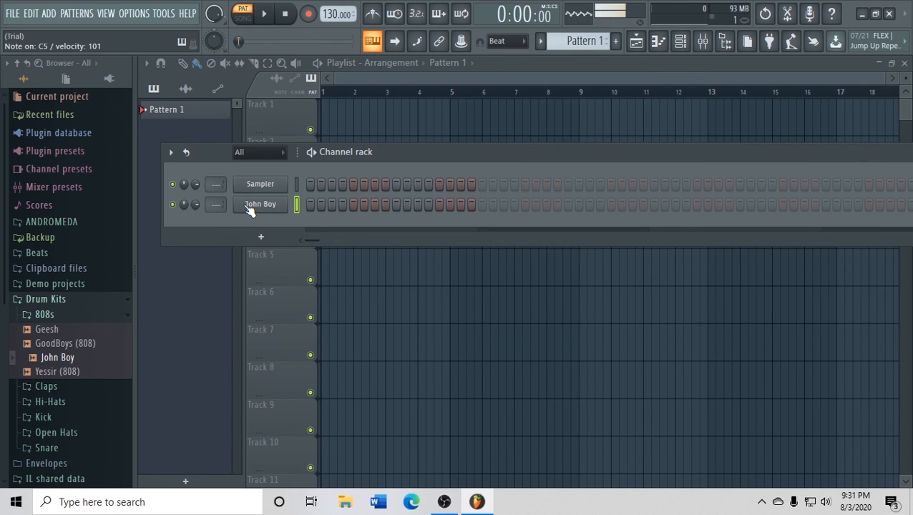
{"action": "key", "text": "r"}
{"action": "key", "text": "e"}
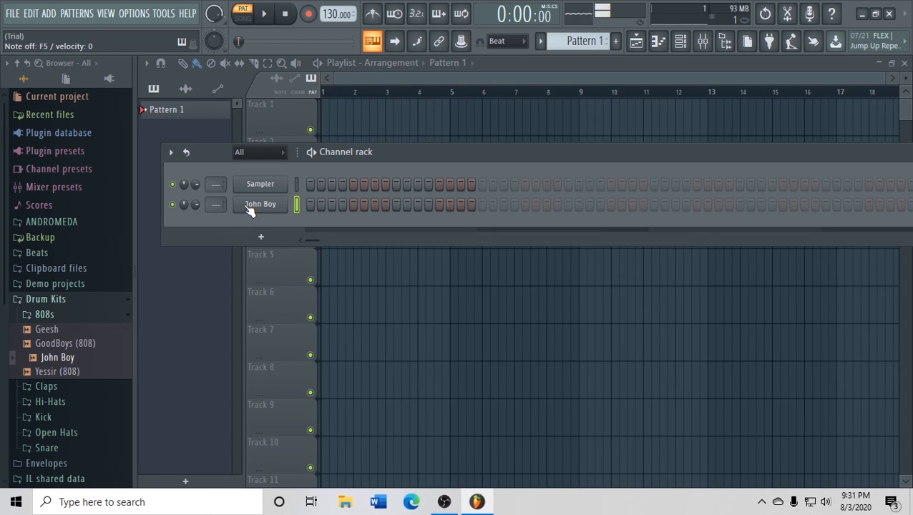